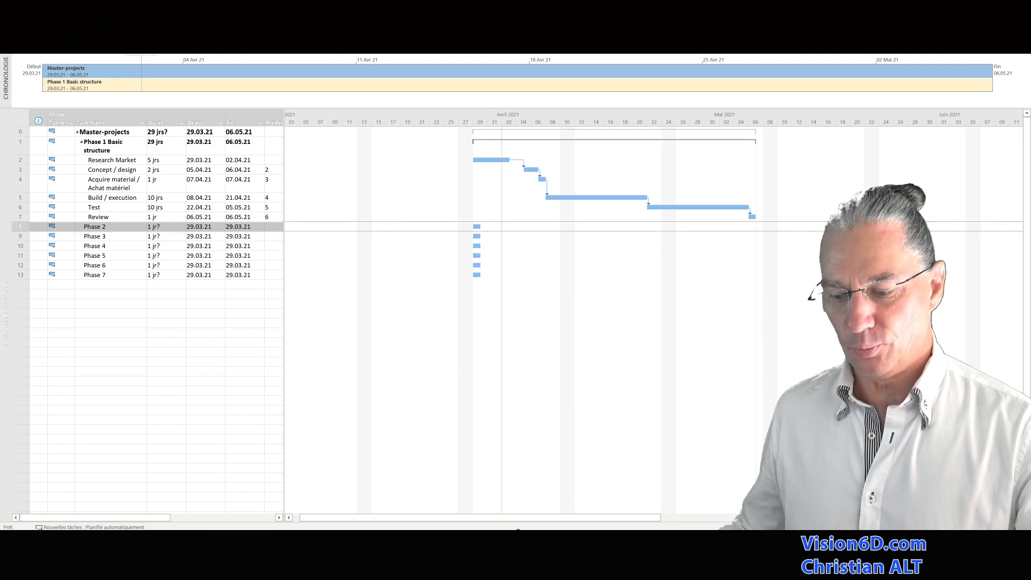
Insert module1-rotating-top-simple.mpp above Phase 3 as a linked, editable subproject.
mouse_move(522, 537)
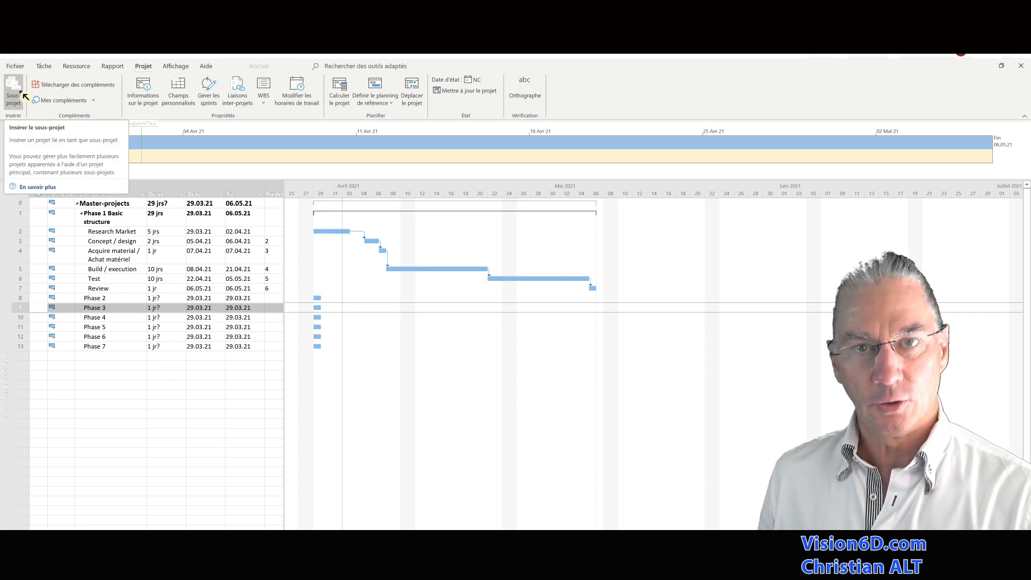
click(23, 96)
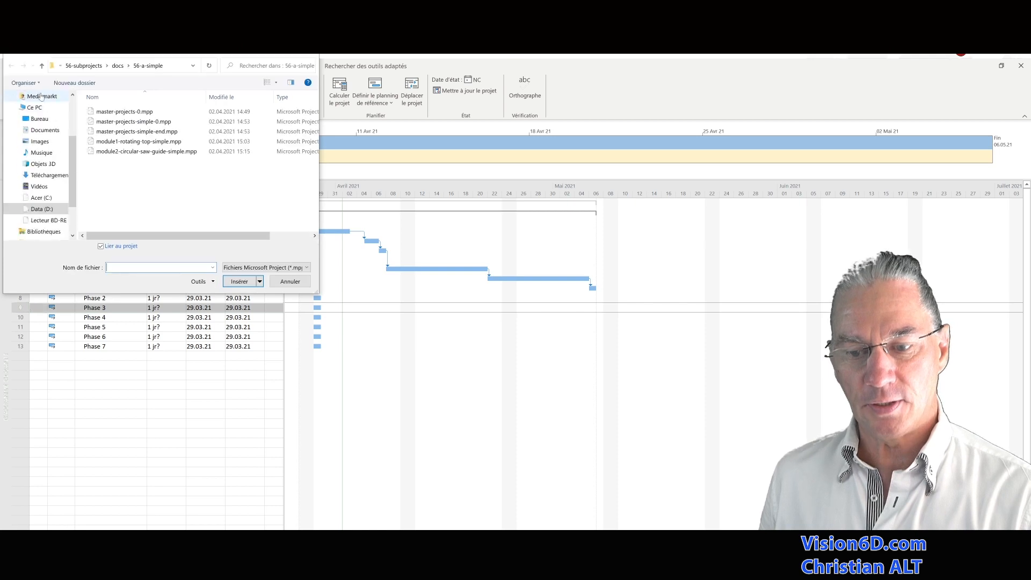
drag(123, 56, 261, 126)
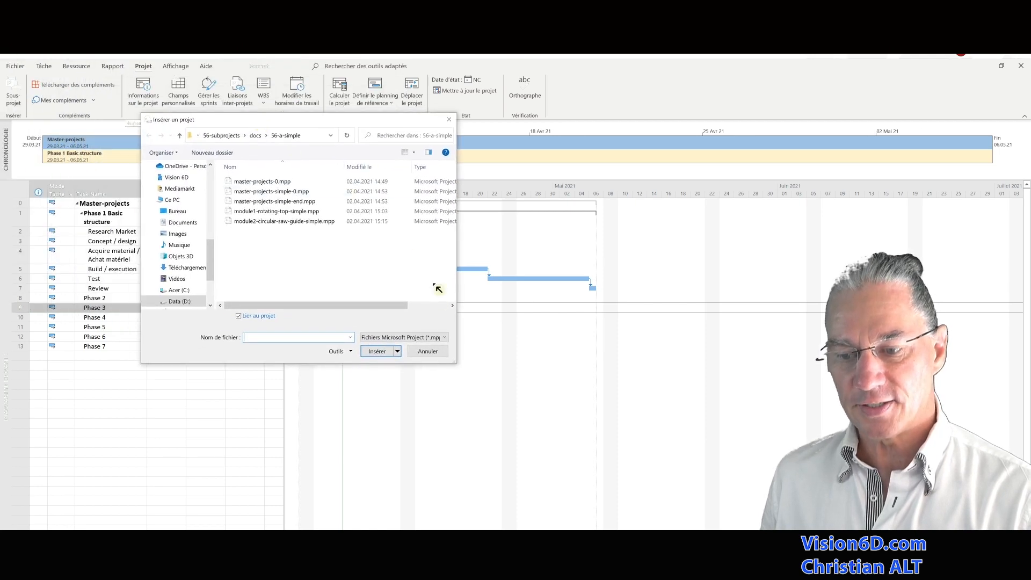
drag(458, 327, 605, 327)
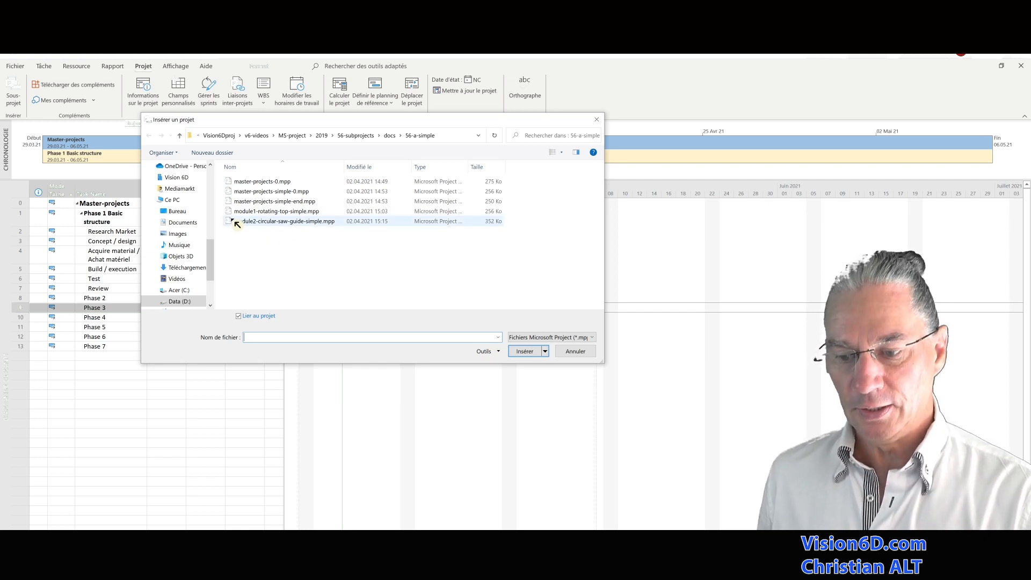
click(273, 214)
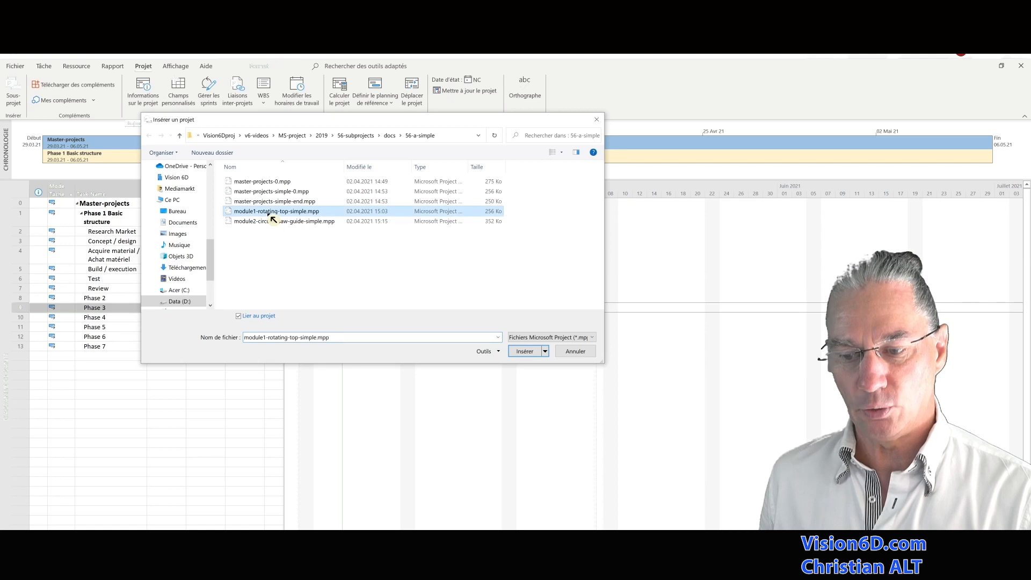
click(546, 352)
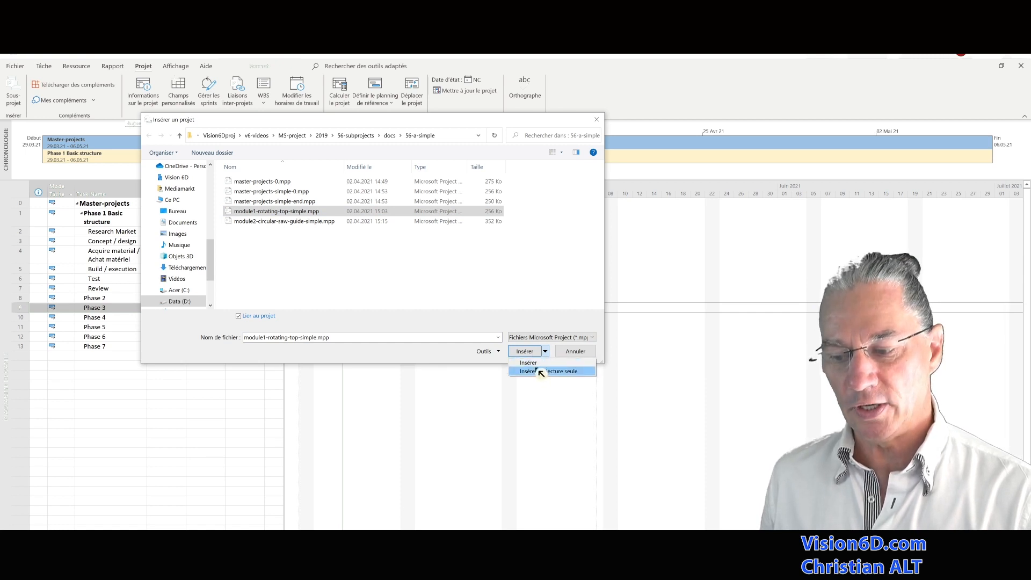
click(537, 365)
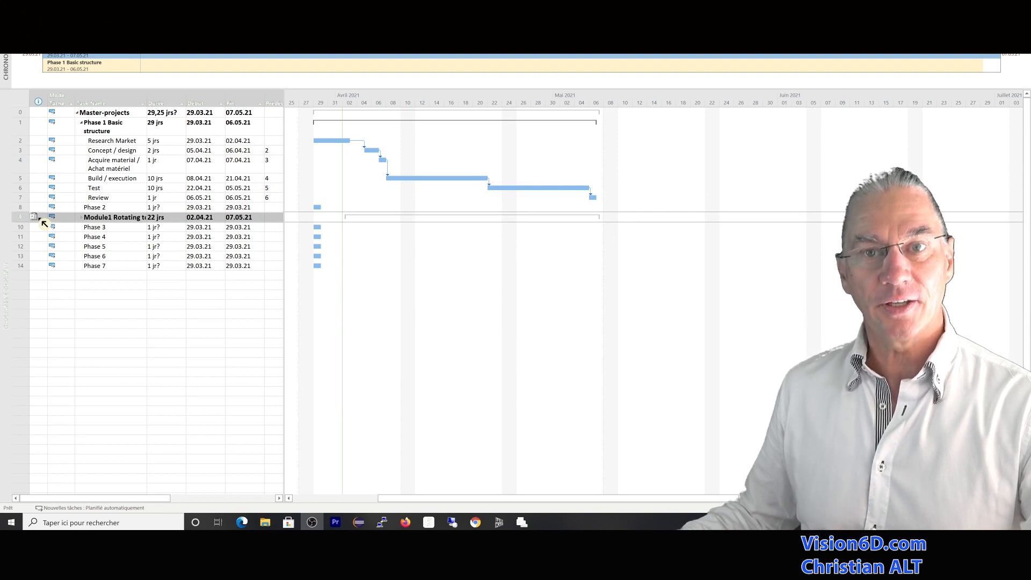
Indent the Module1 Rotating top subproject under Phase 2 and expand its tasks with a wider Task Name column.
mouse_move(34, 220)
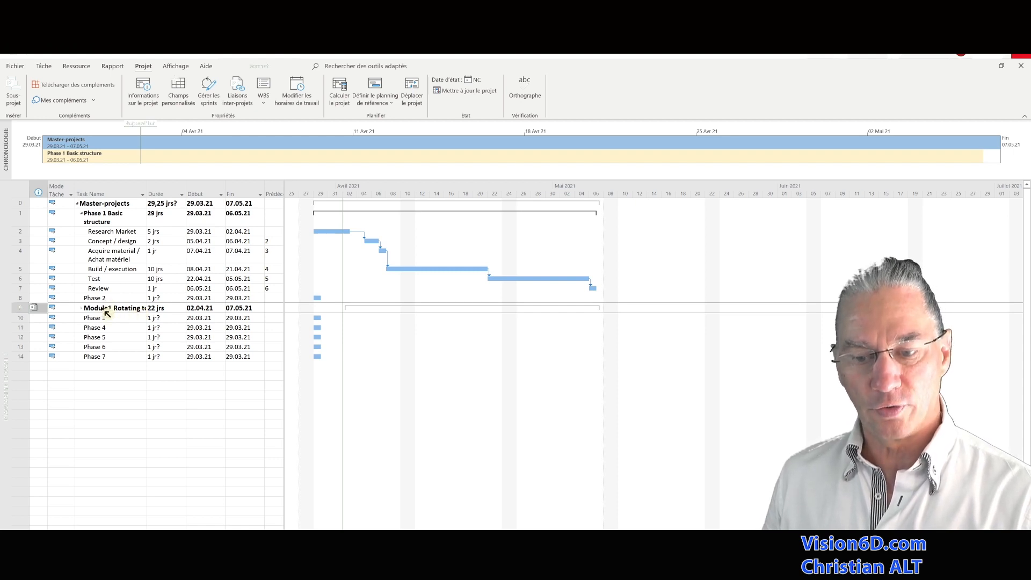
click(51, 68)
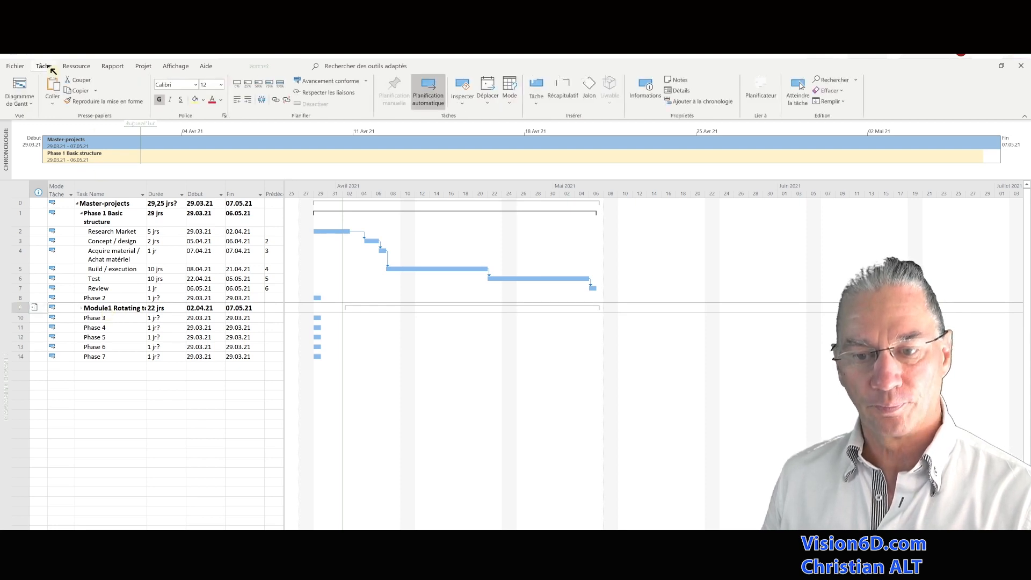
click(254, 105)
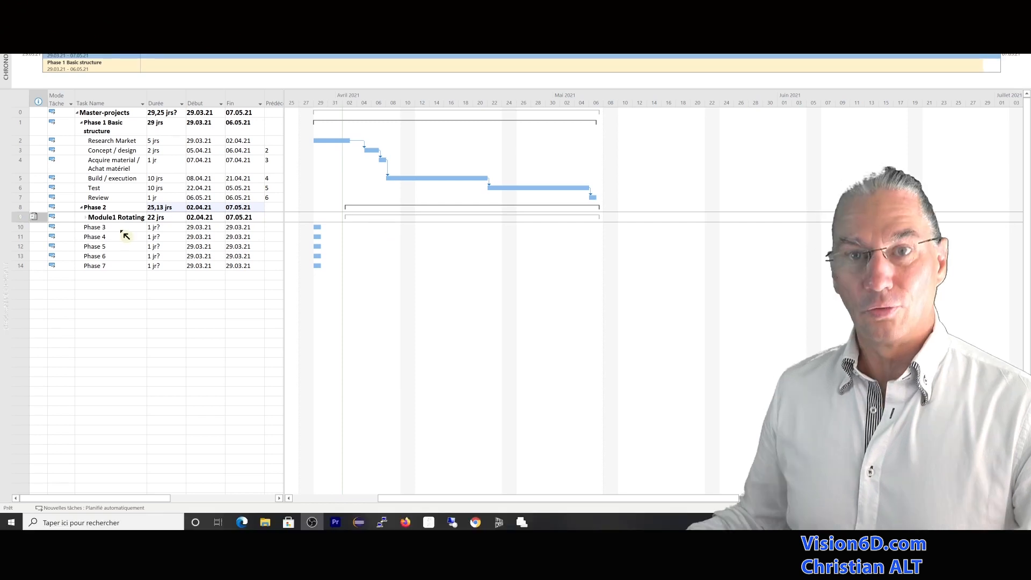
click(90, 219)
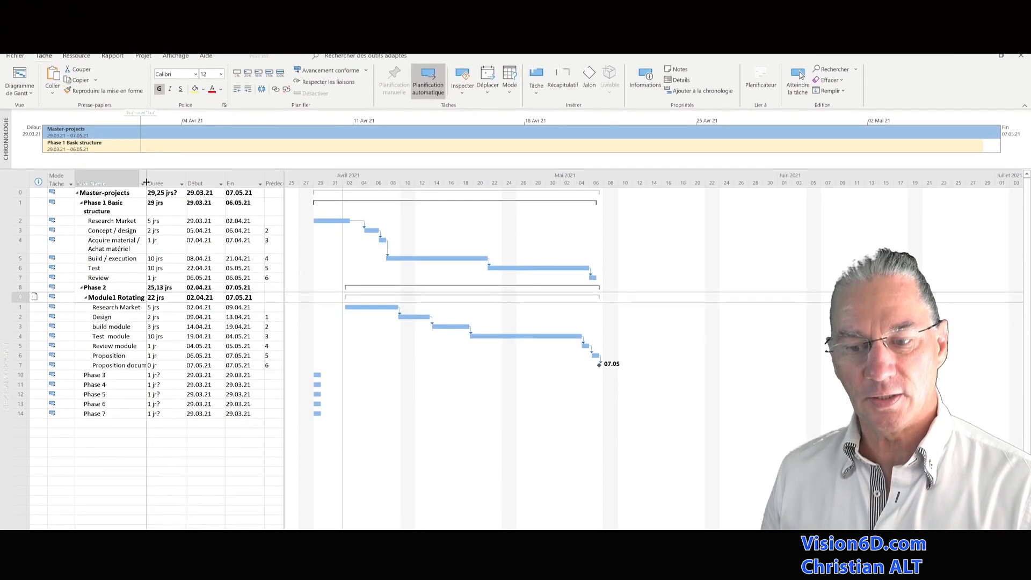
drag(146, 183, 167, 184)
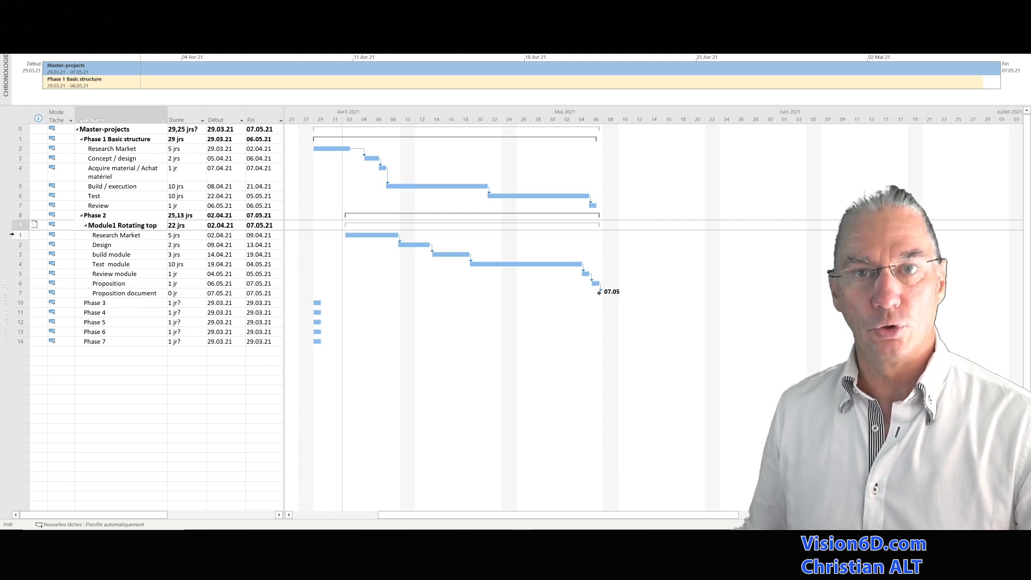
Insert module2-circular-saw-guide-simple.mpp as a linked subproject above Phase 4 and expand its tasks.
click(12, 313)
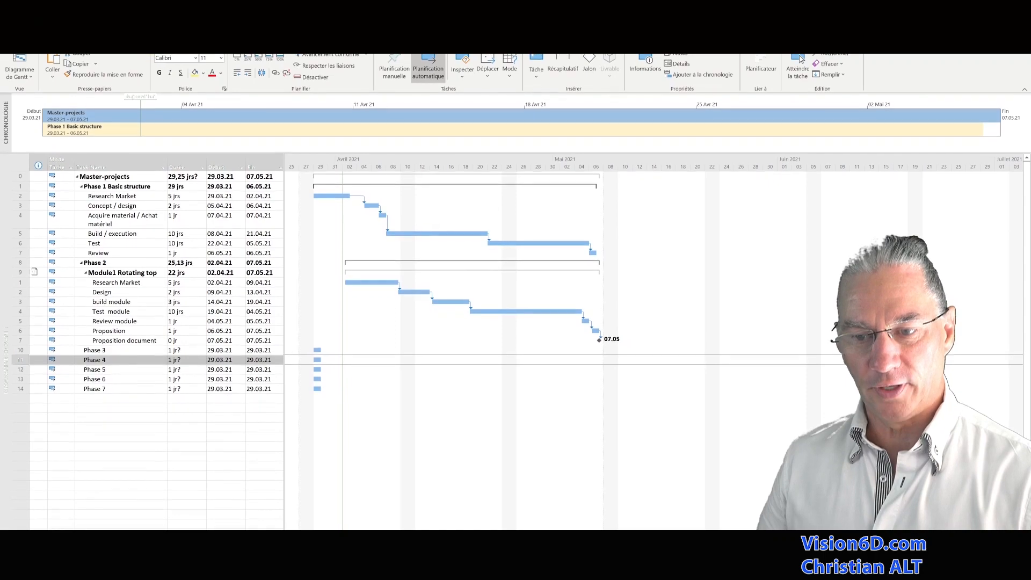
click(151, 40)
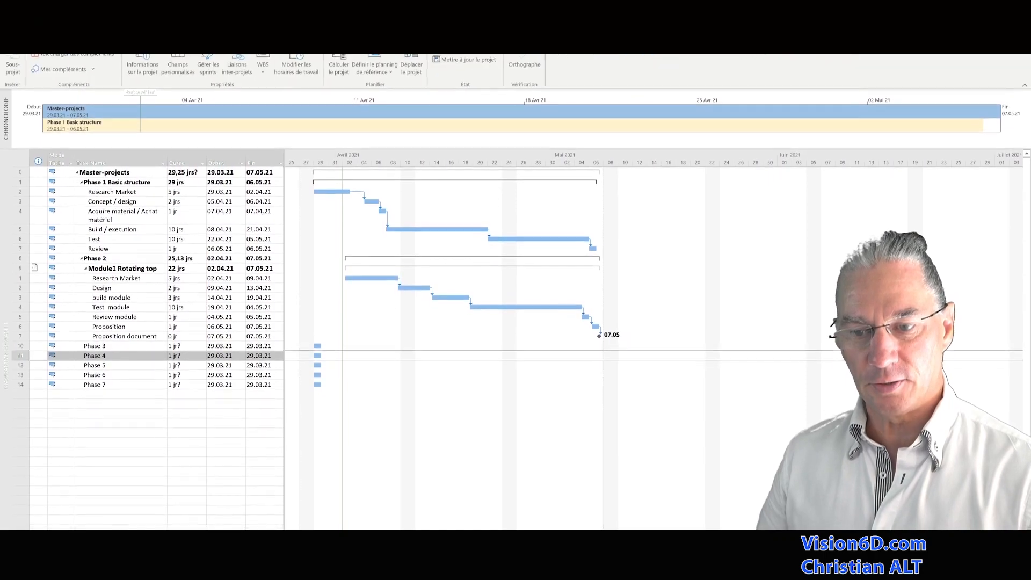
click(16, 62)
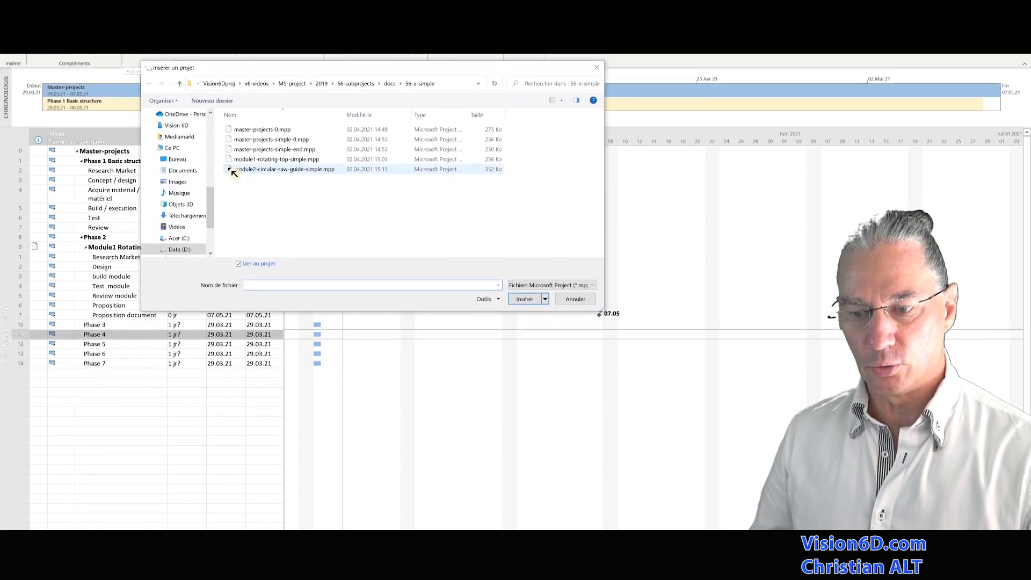
double_click(234, 171)
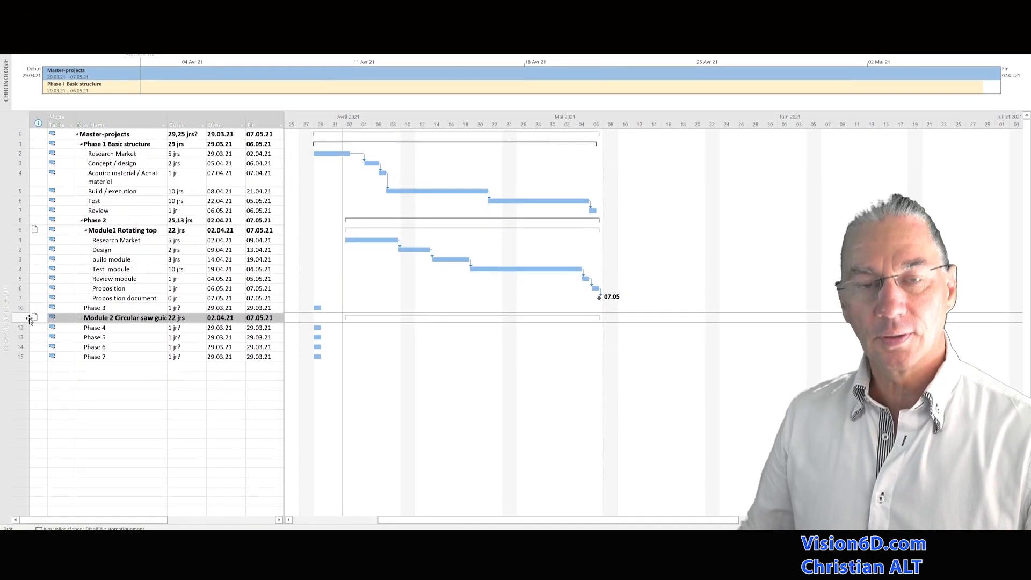
mouse_move(38, 319)
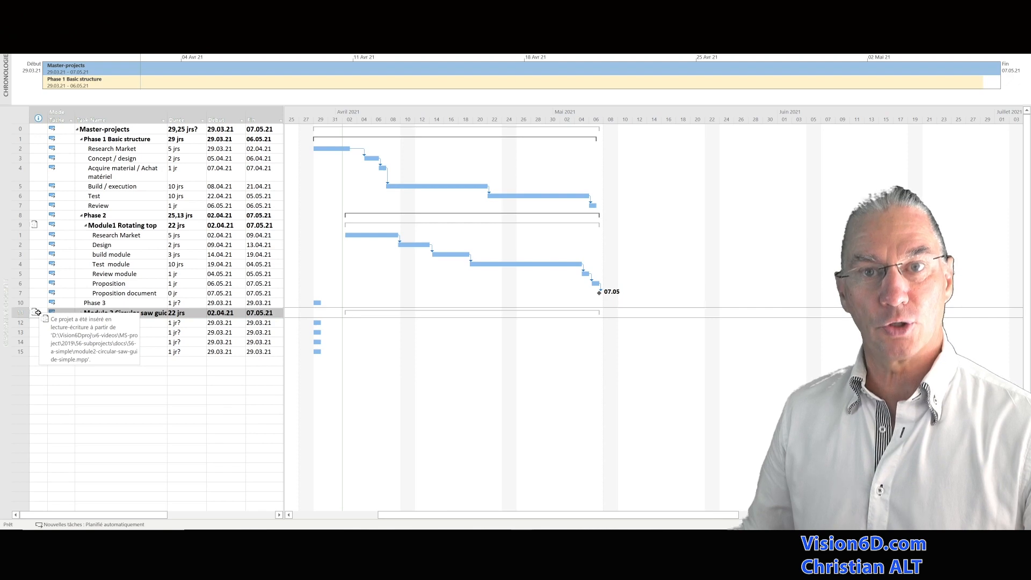
click(82, 313)
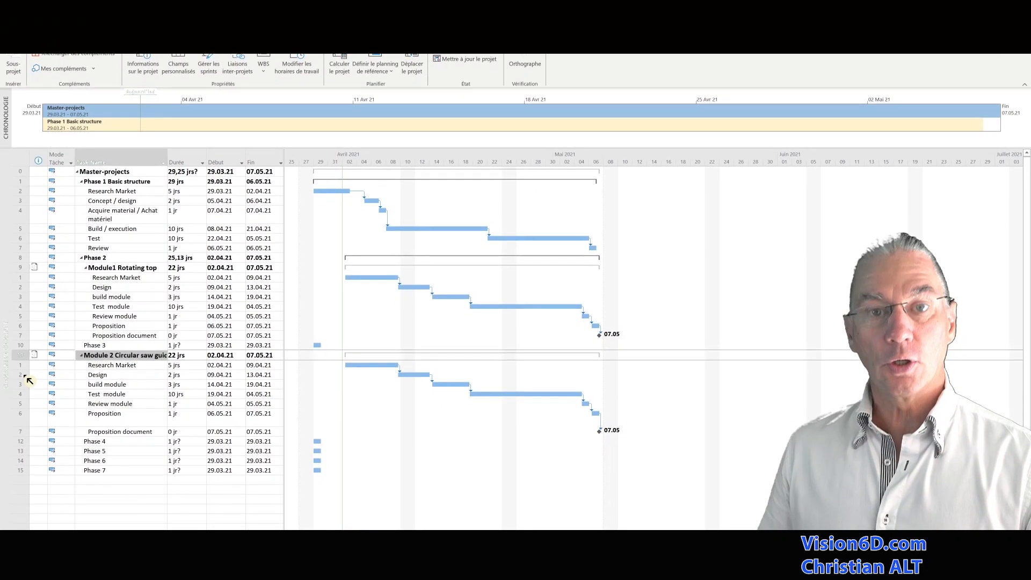
Insert a task named "Price analysis" above Design in the Module 2 Circular saw guide subproject.
right_click(28, 379)
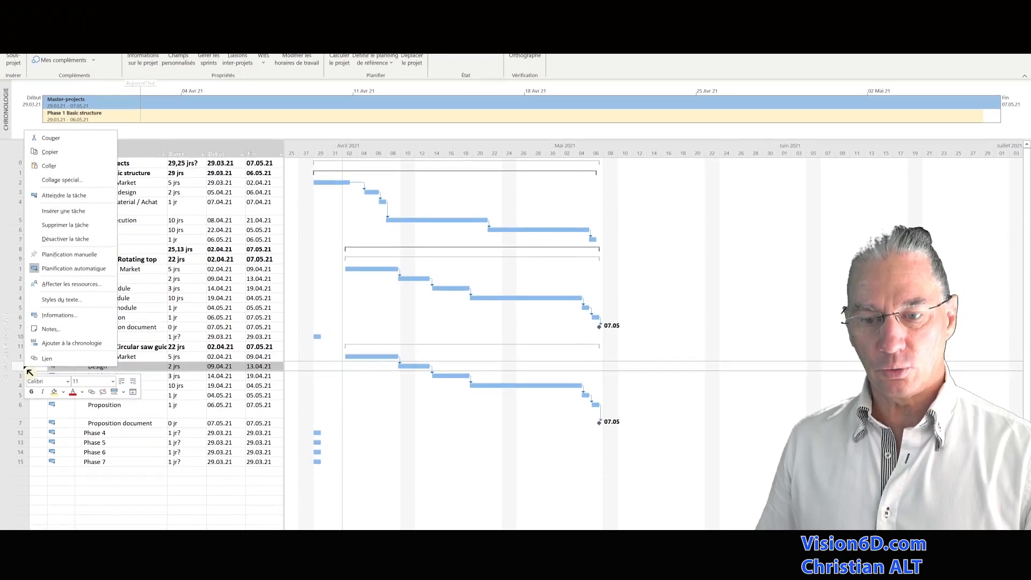
click(69, 207)
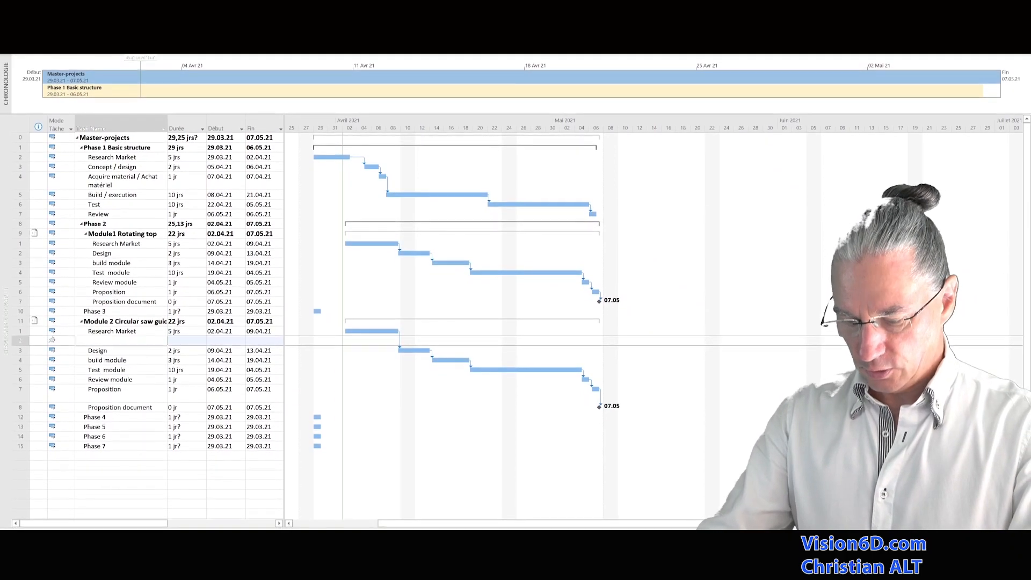
text(Price a)
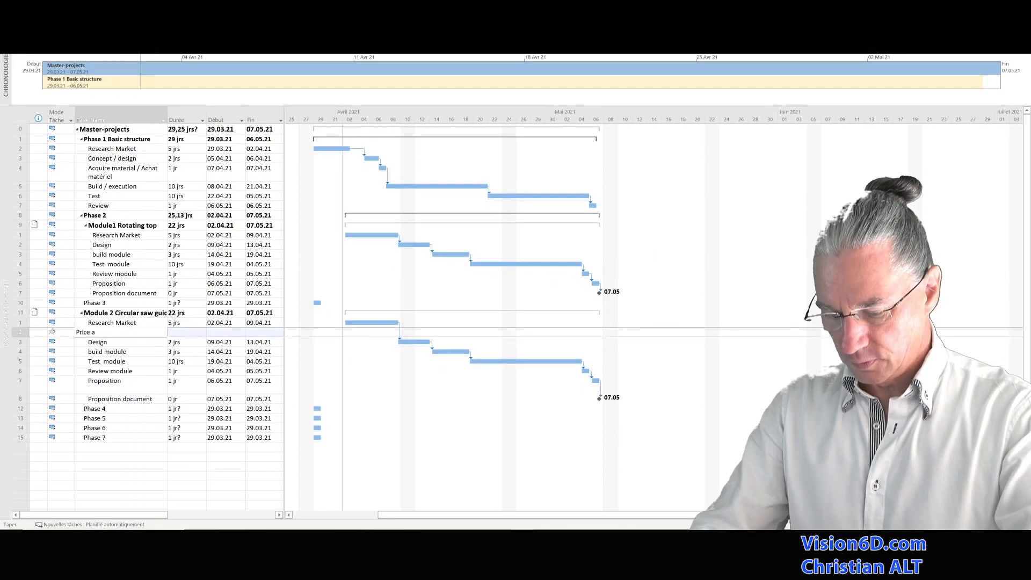
text(nalysis)
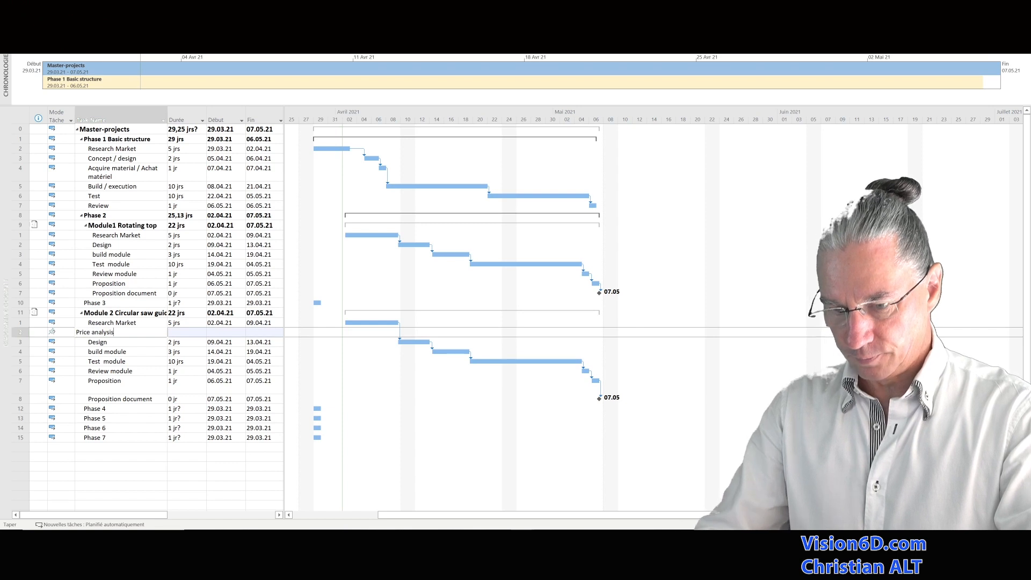
key(Return)
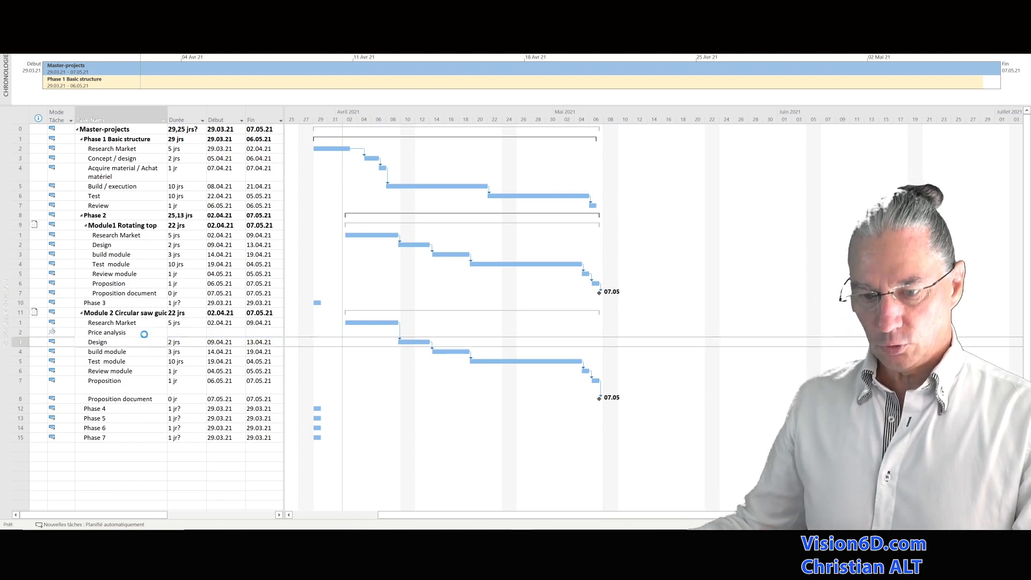
Set the Price analysis task to automatic scheduling.
click(69, 332)
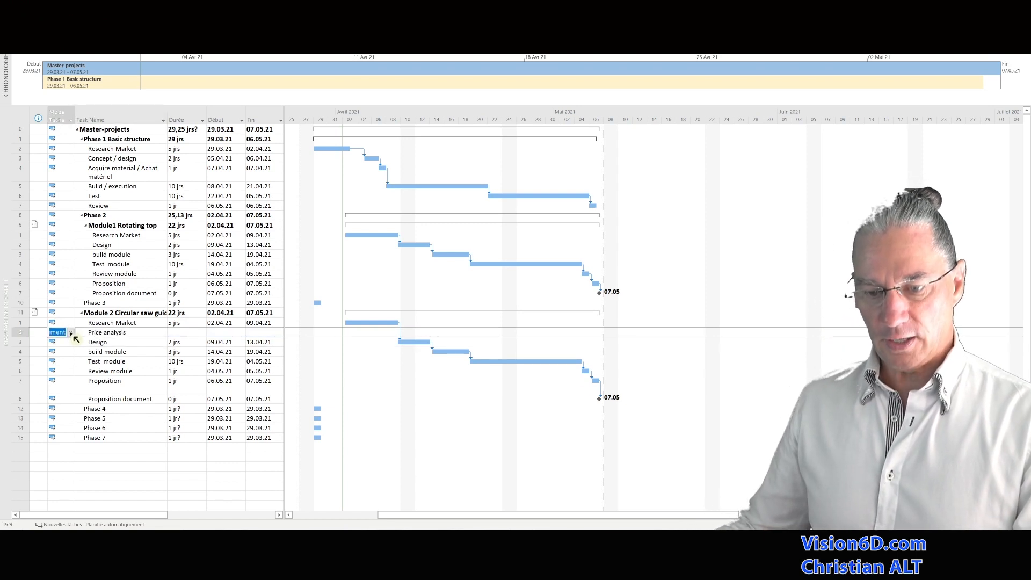
click(70, 333)
click(74, 348)
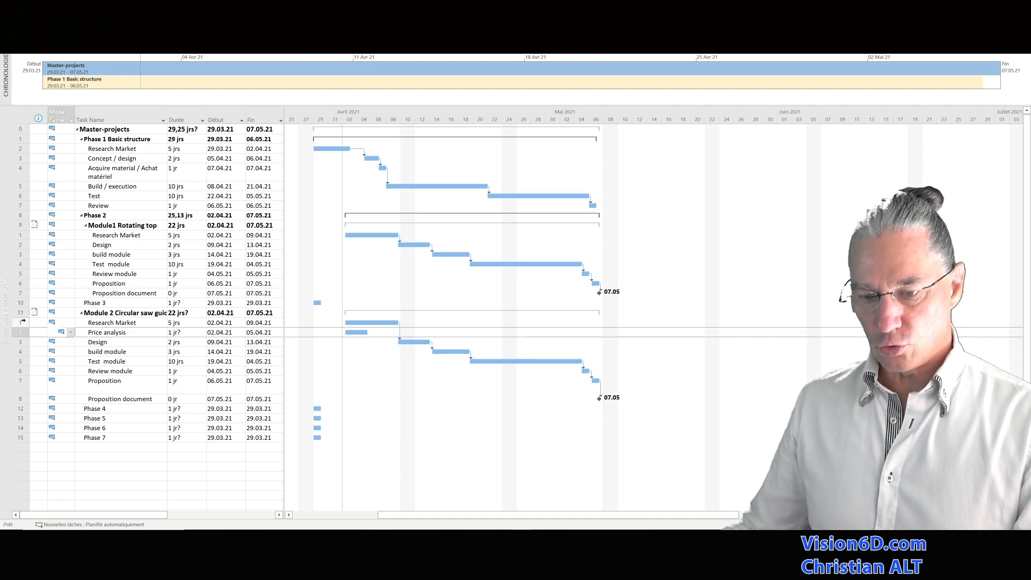
Unlink the Module 2 tasks from Research Market through Proposition document and relink them all in sequence.
drag(20, 322, 22, 397)
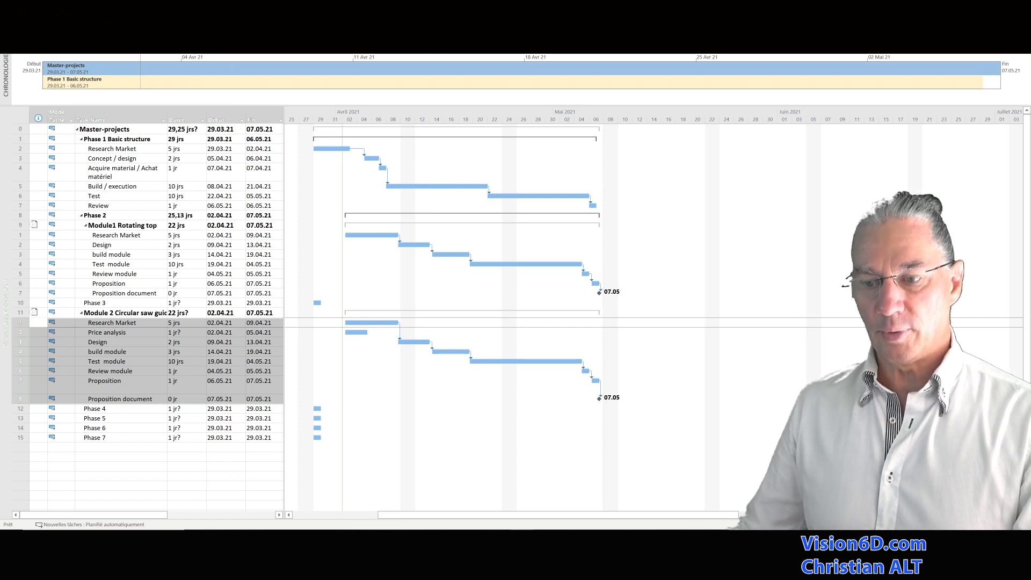
key(ctrl+shift+F2)
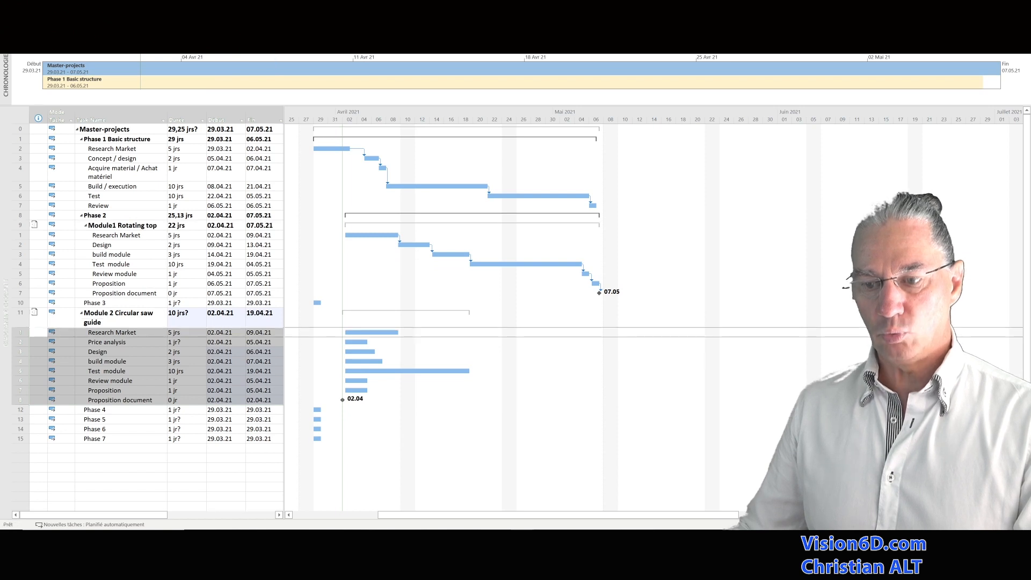
key(ctrl+F2)
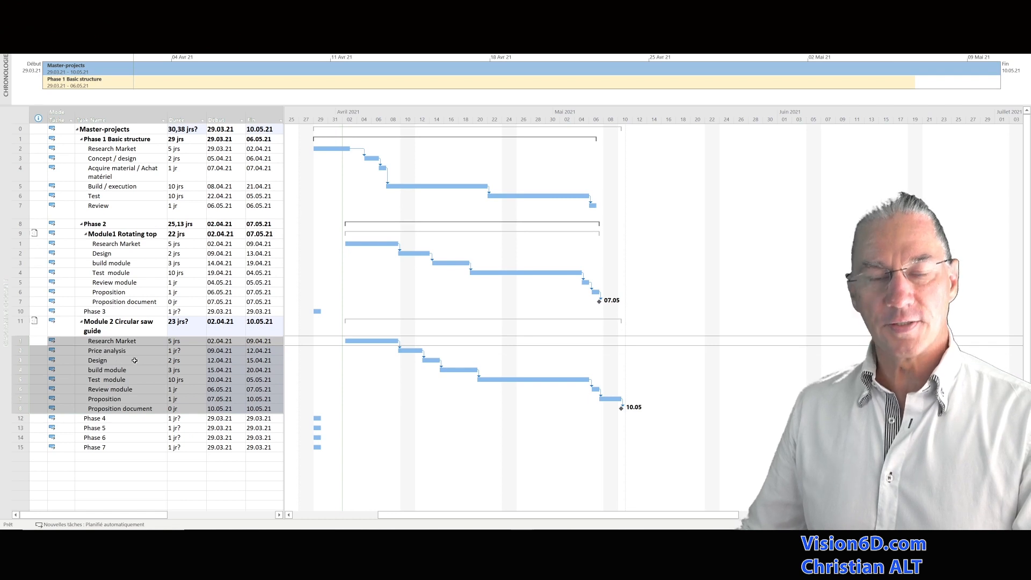
click(135, 361)
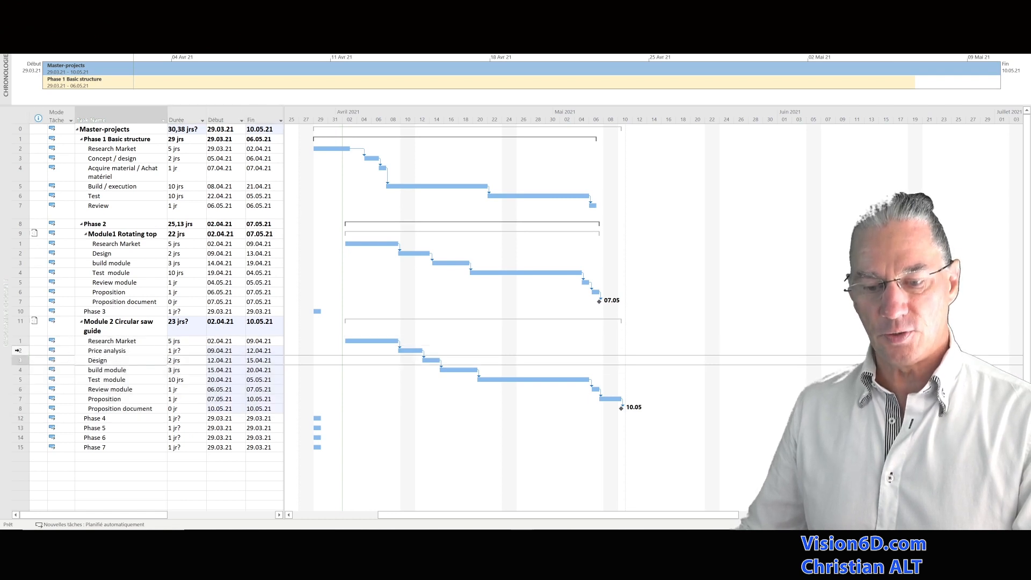
Switch to the module2-circular-saw-guide-simple.mpp window and locate the Price analysis task there.
click(19, 351)
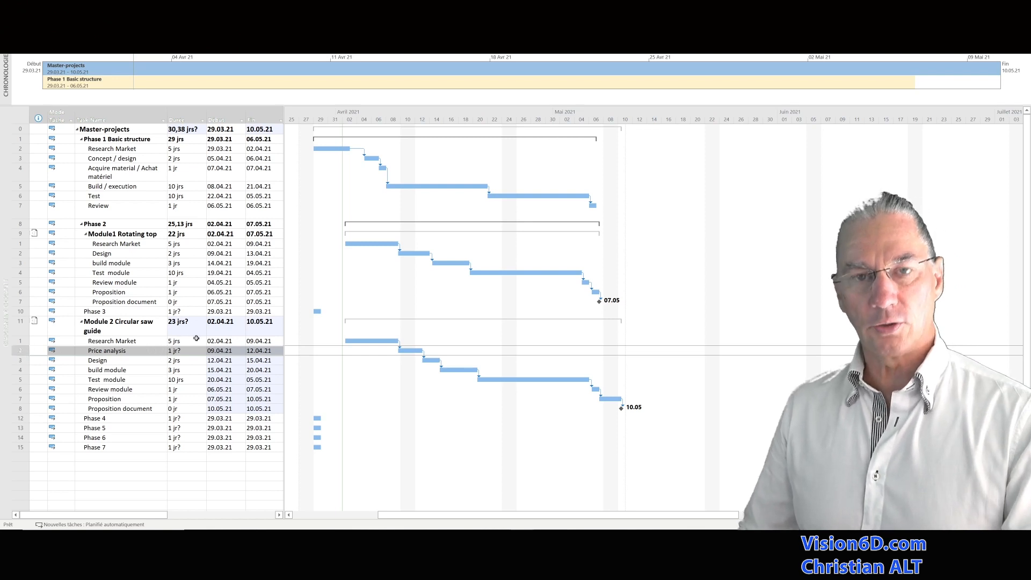
mouse_move(522, 541)
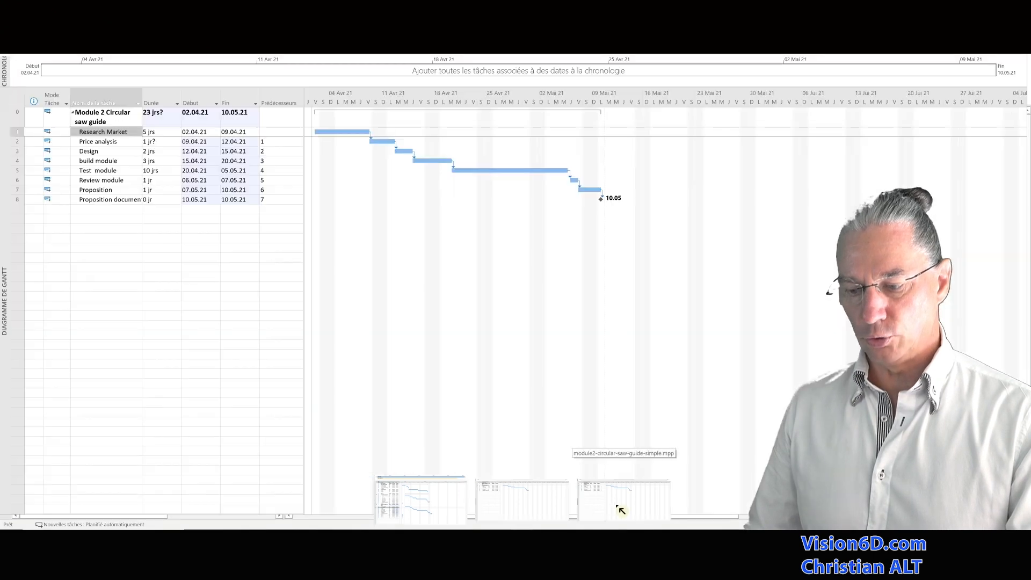
click(619, 507)
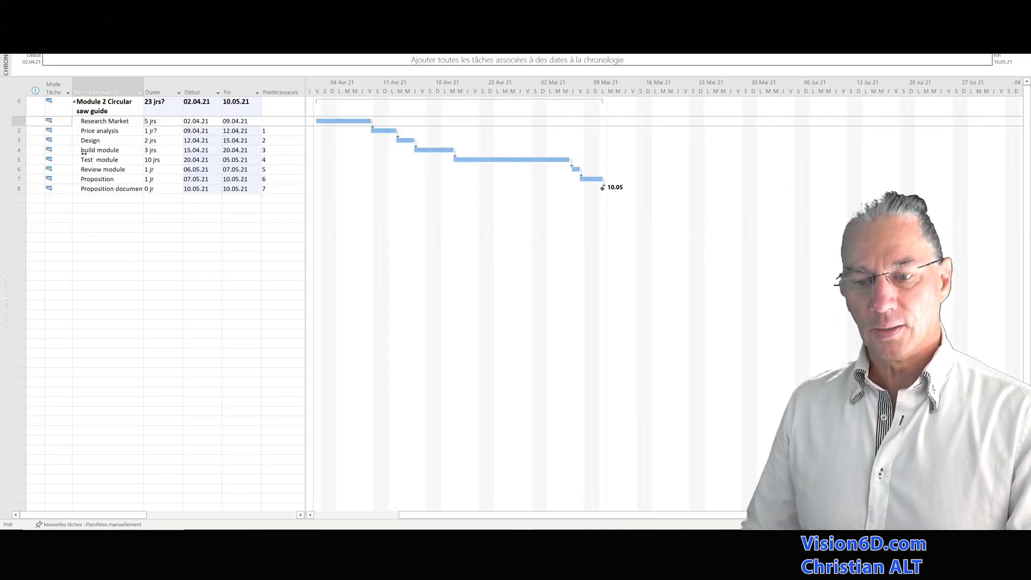
click(19, 131)
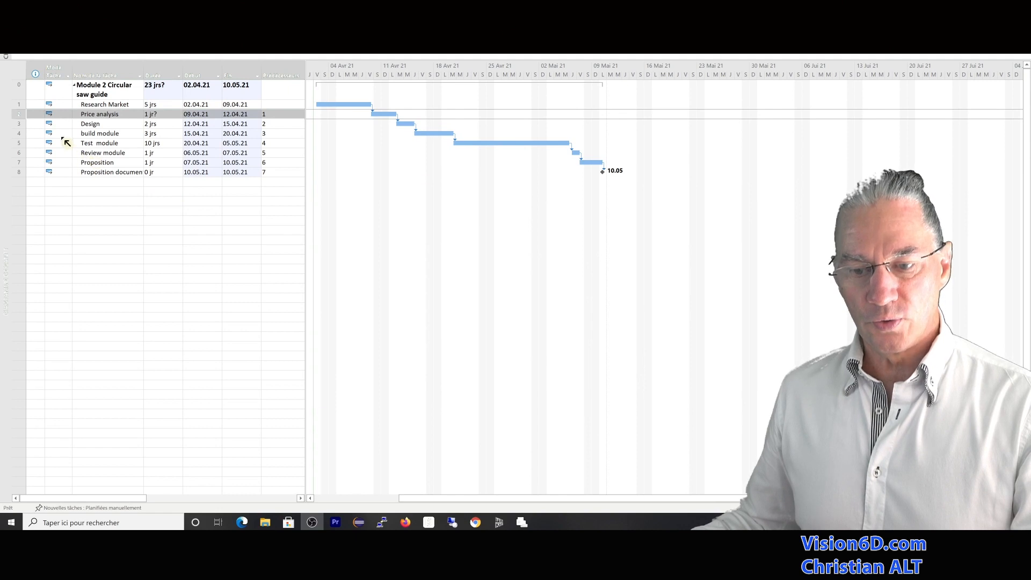
Insert a task named "Drawings" above build module in the Module 2 file and set it to automatic scheduling.
click(19, 134)
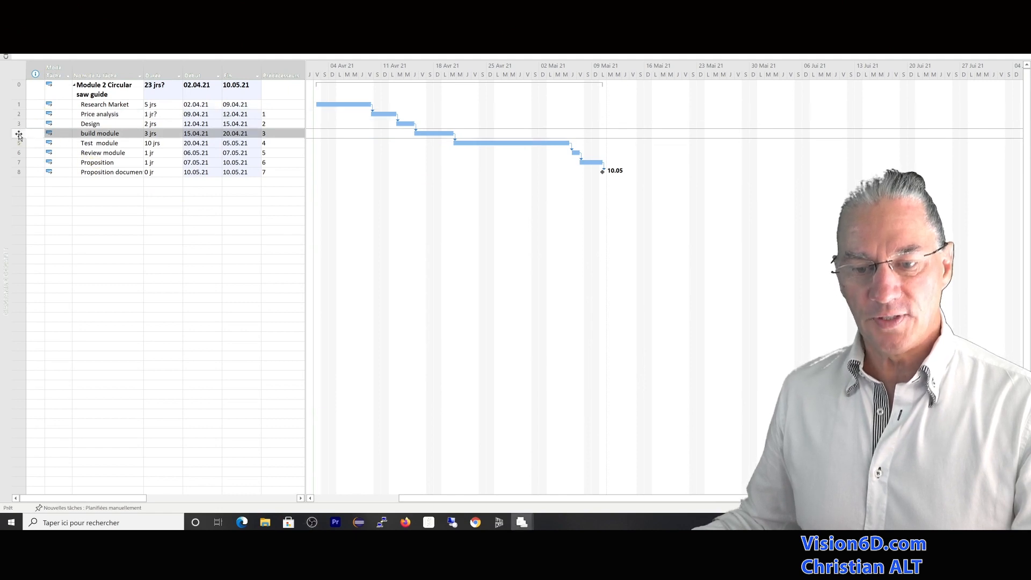
right_click(19, 135)
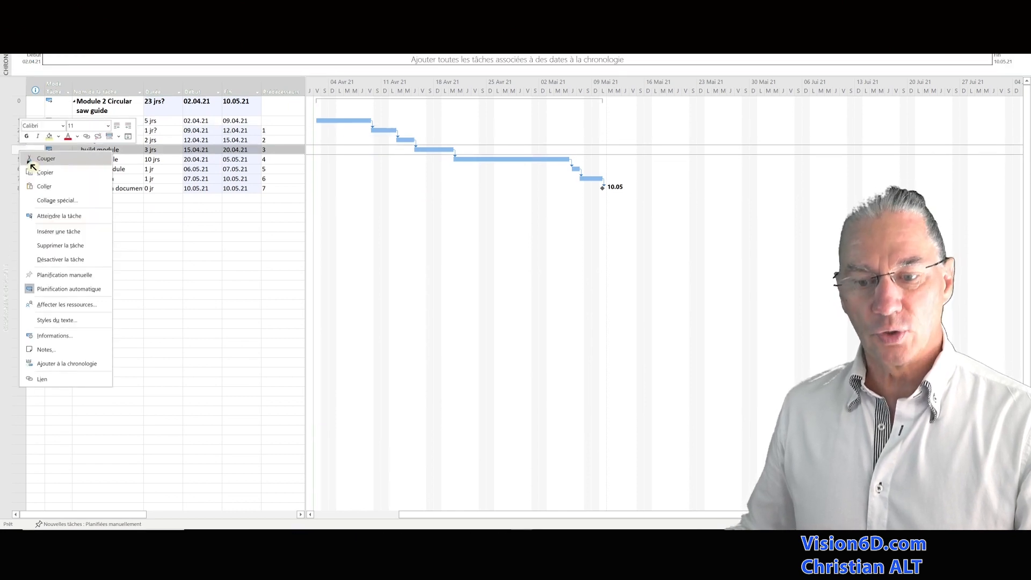
click(56, 216)
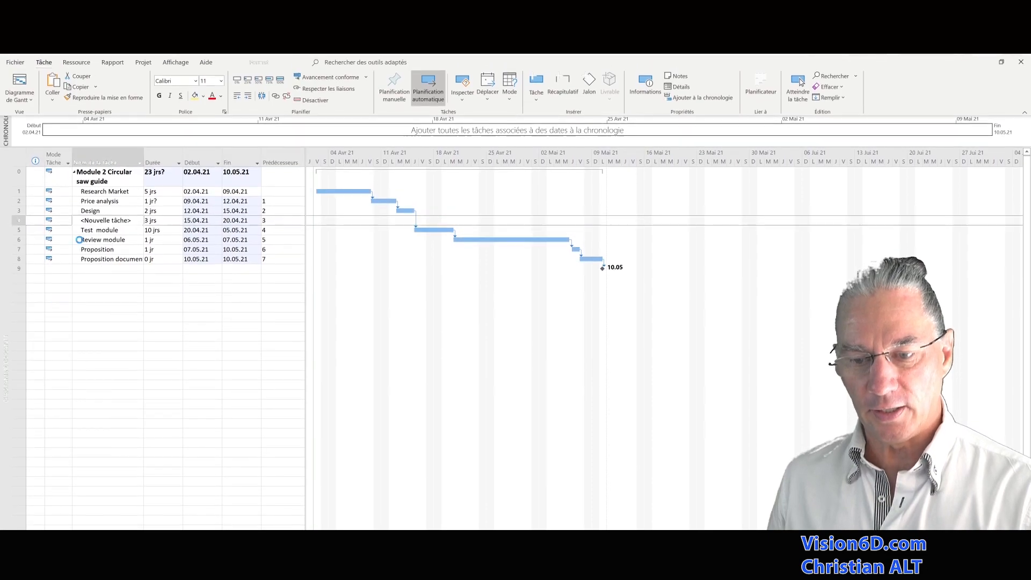
key(F2)
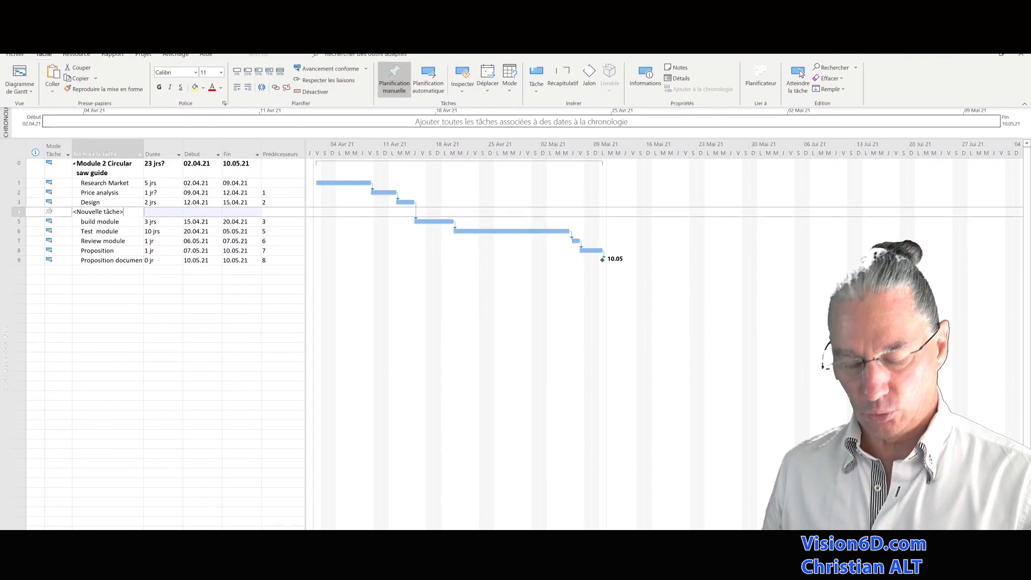
key(BackSpace)
key(BackSpace)
key(BackSpace)
key(BackSpace)
key(BackSpace)
key(BackSpace)
key(BackSpace)
key(BackSpace)
key(BackSpace)
key(BackSpace)
key(BackSpace)
key(BackSpace)
key(BackSpace)
key(BackSpace)
key(BackSpace)
key(BackSpace)
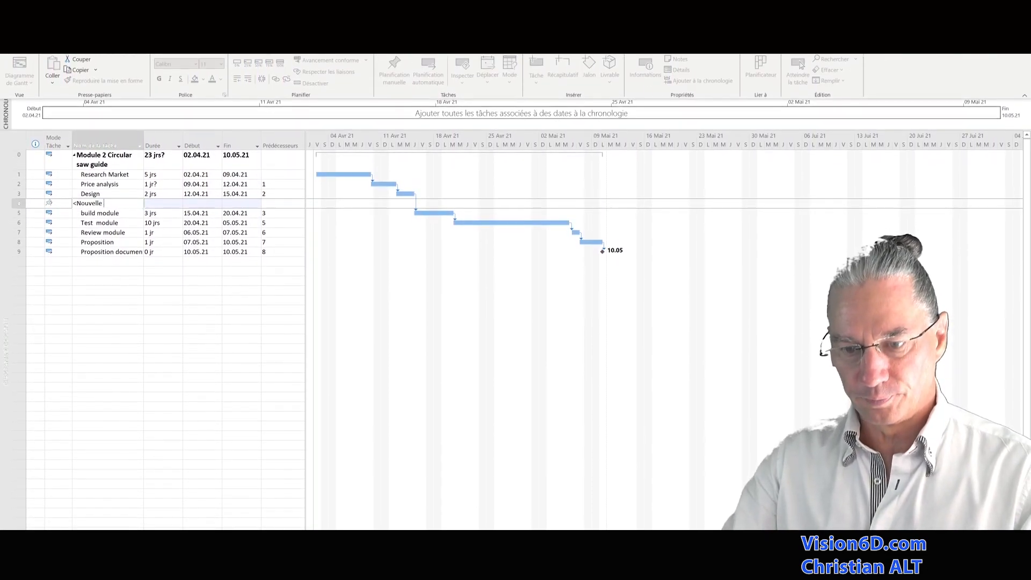
text(Drawings)
key(Return)
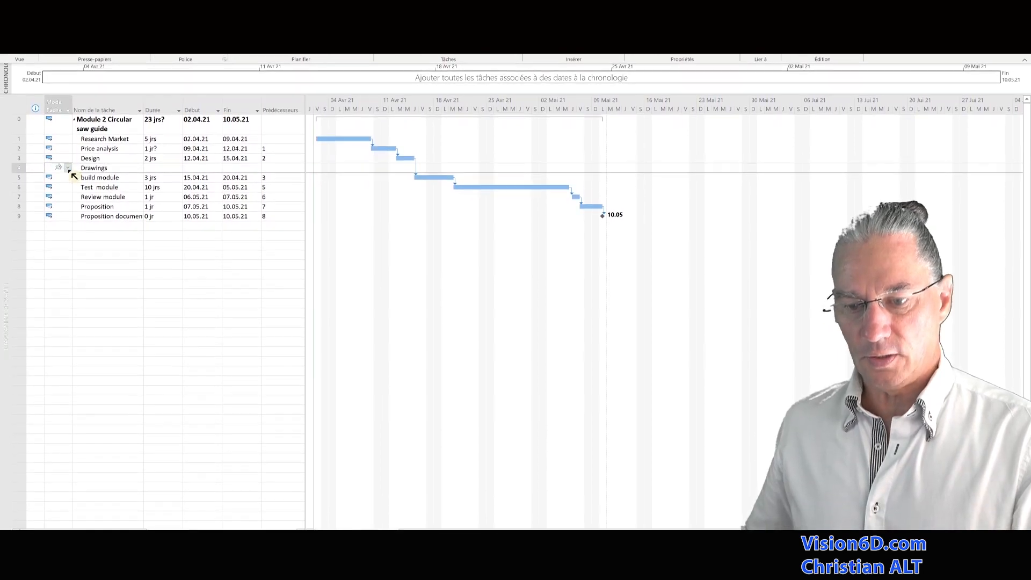
click(67, 170)
click(76, 178)
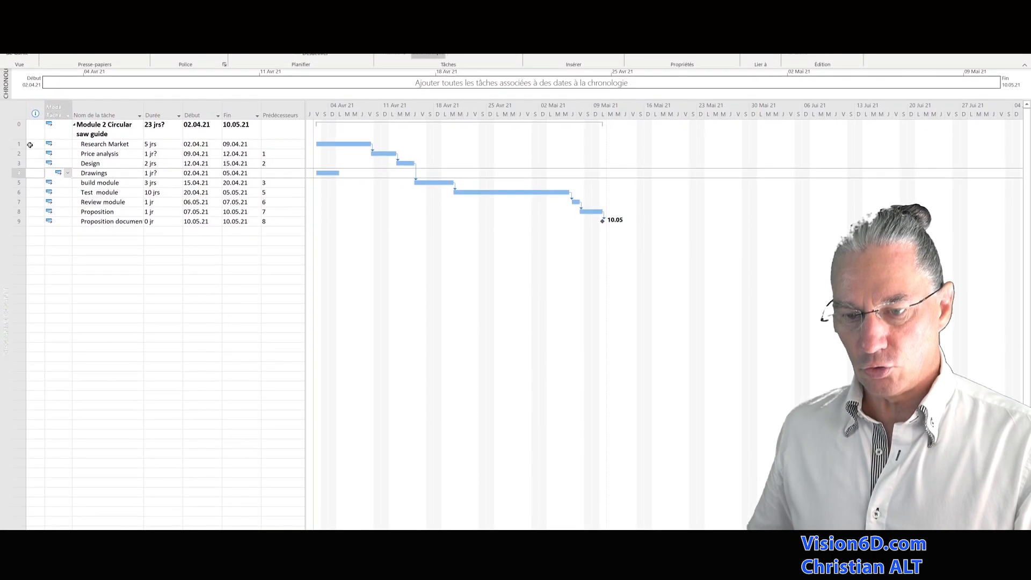
Unlink Research Market through Proposition document in the Module 2 file and relink them in sequence, including Drawings.
click(20, 141)
shift+click(23, 229)
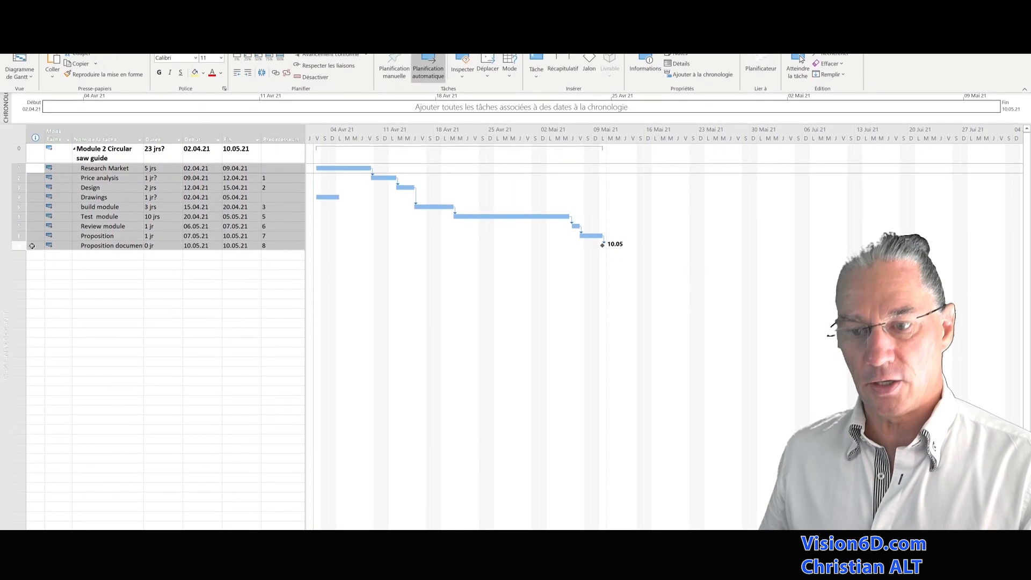
click(288, 82)
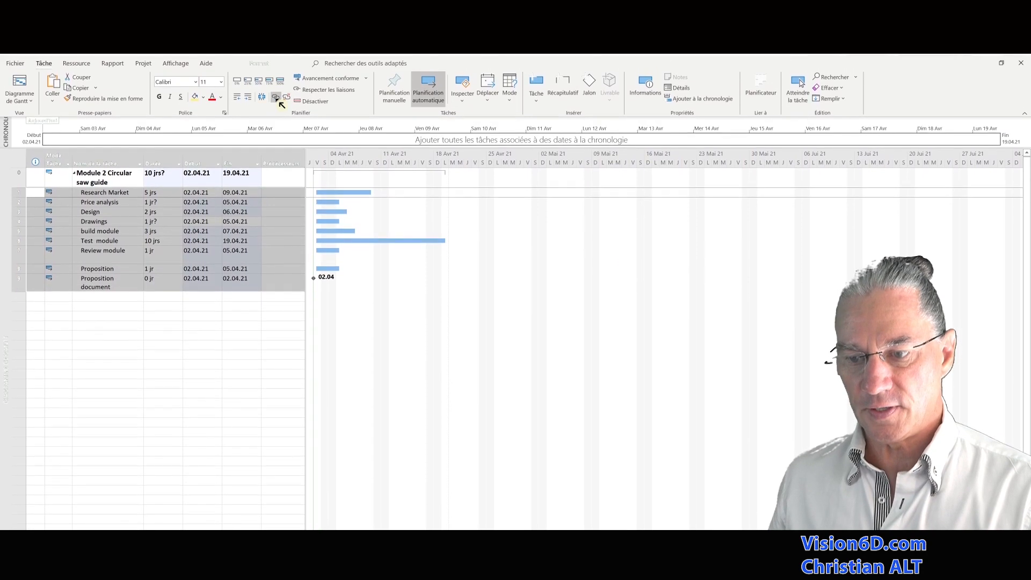
click(276, 95)
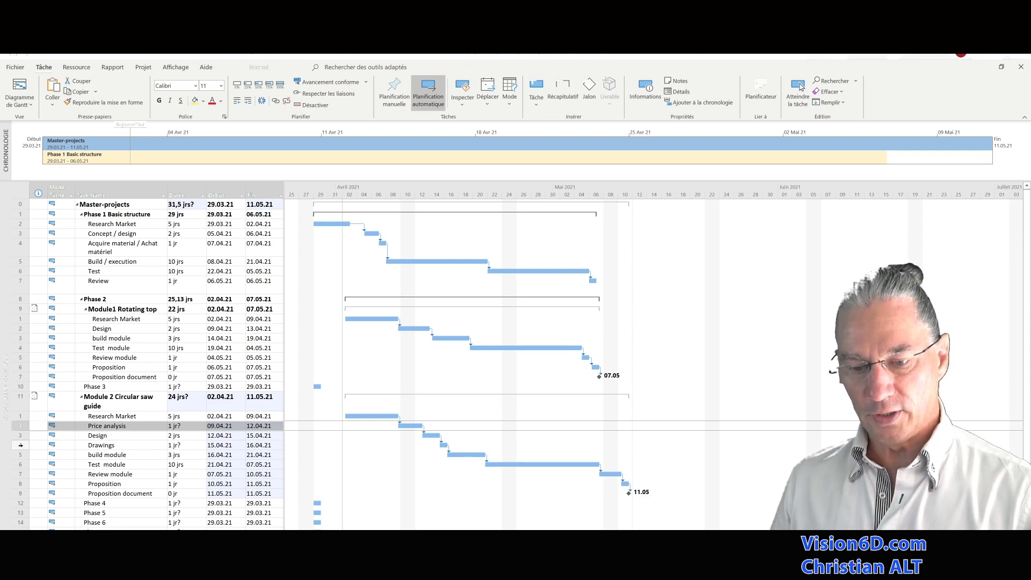
Locate Drawings under Module 2 Circular saw guide in the master project and delete the Price analysis task there.
click(21, 445)
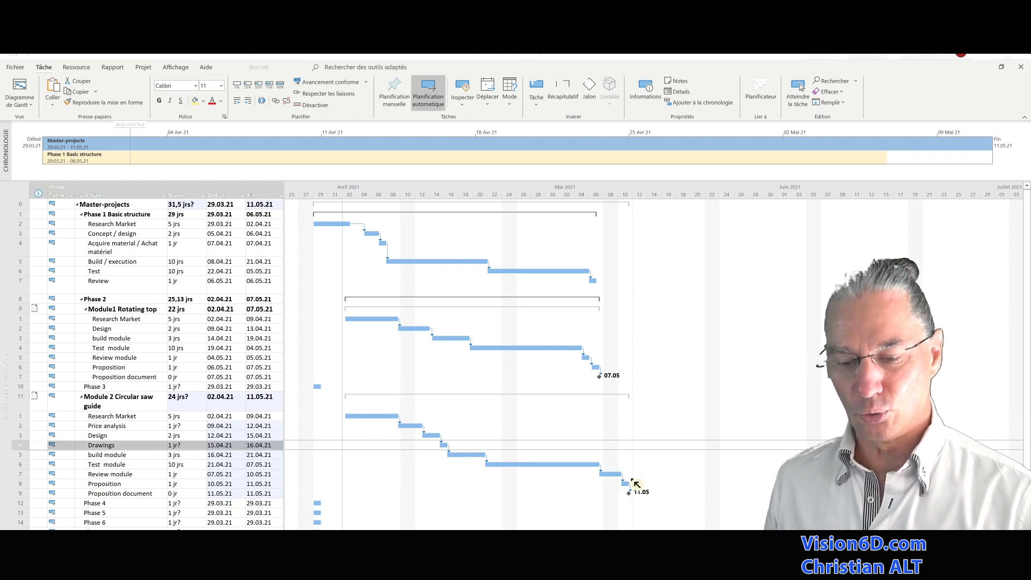
click(116, 425)
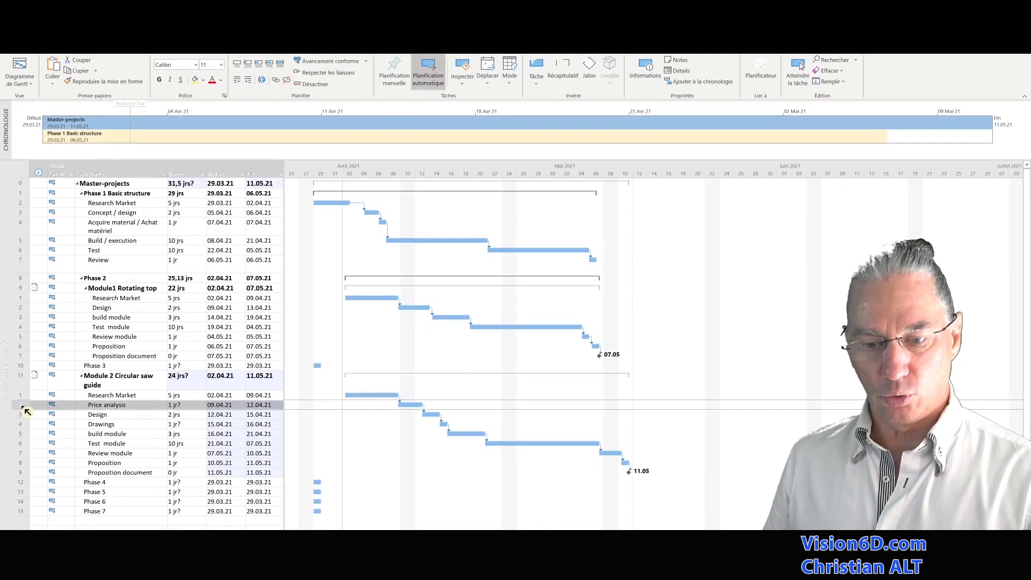
right_click(27, 413)
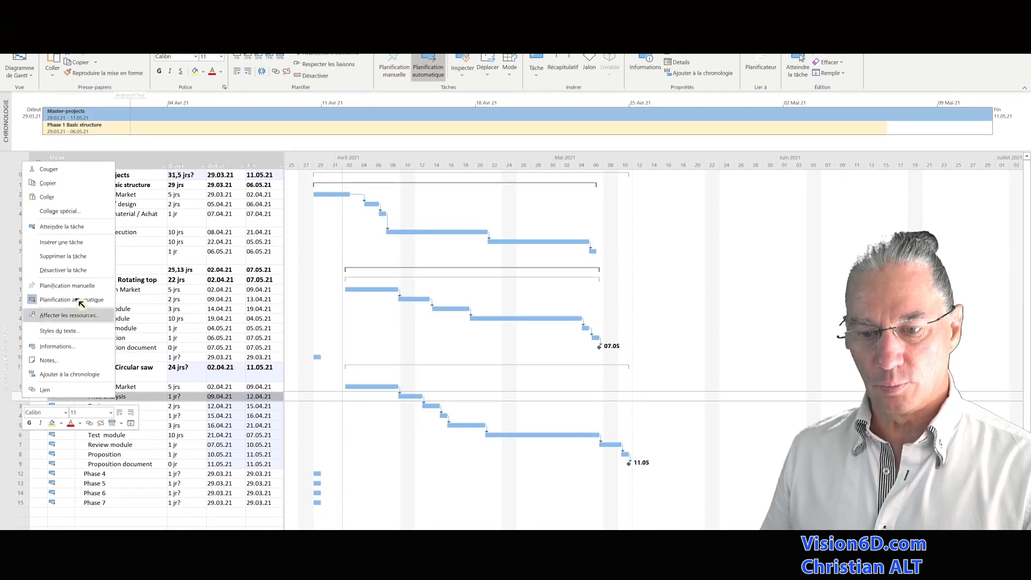
click(84, 253)
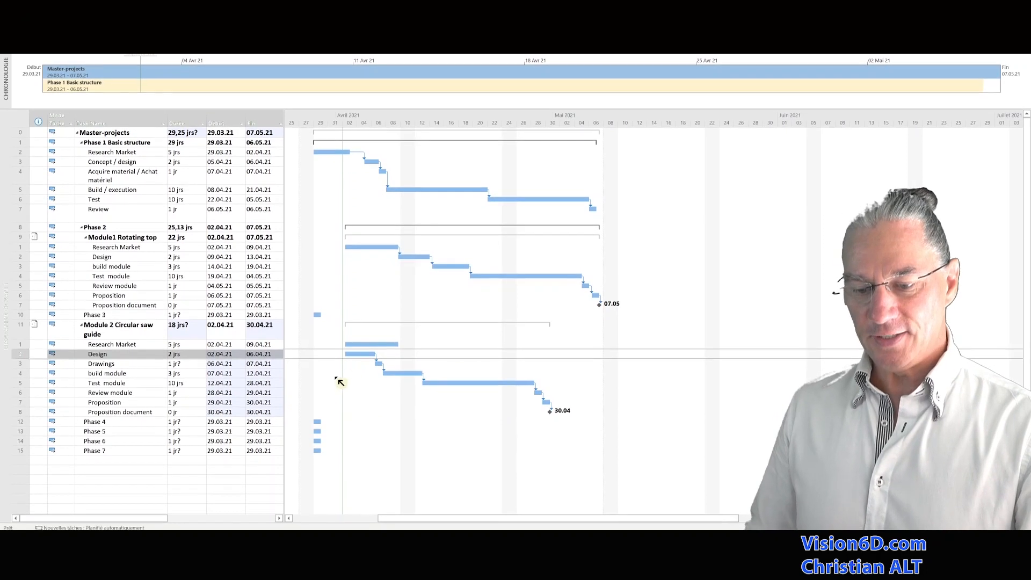
Unlink all Module 2 tasks in the master project and relink them in sequence from Research Market to Proposition document.
drag(15, 342, 15, 408)
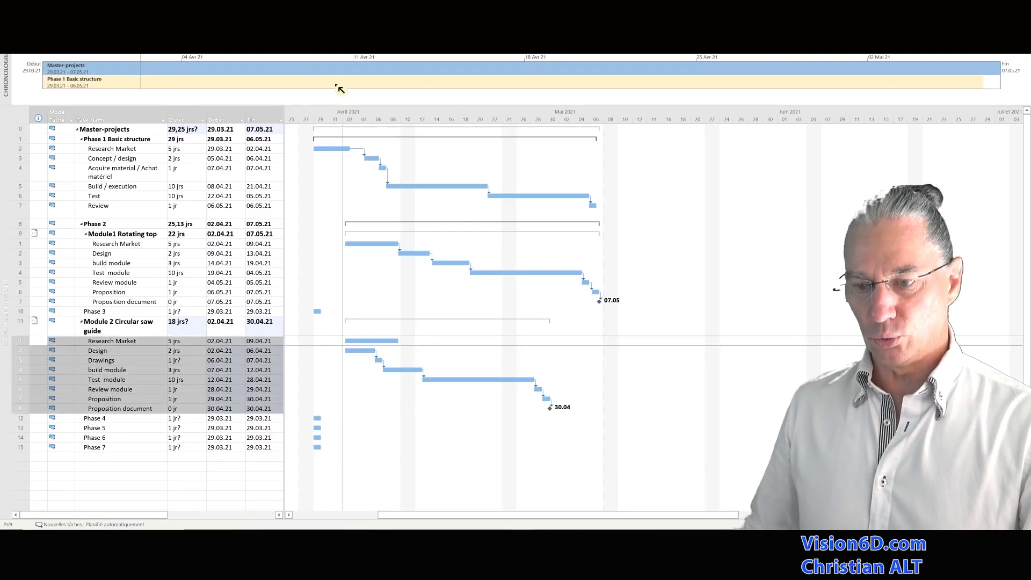
key(ctrl+shift+F2)
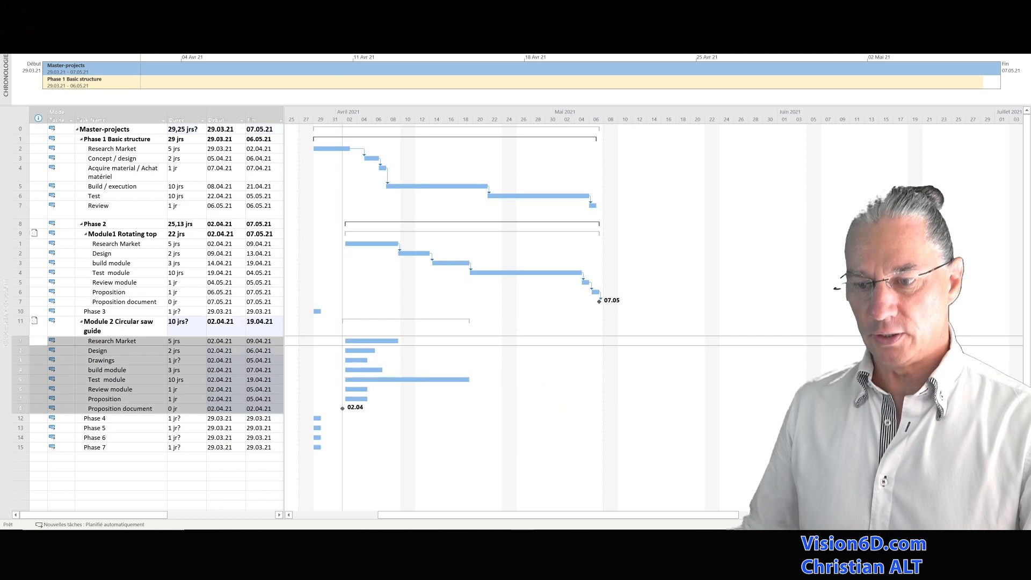
key(ctrl+F2)
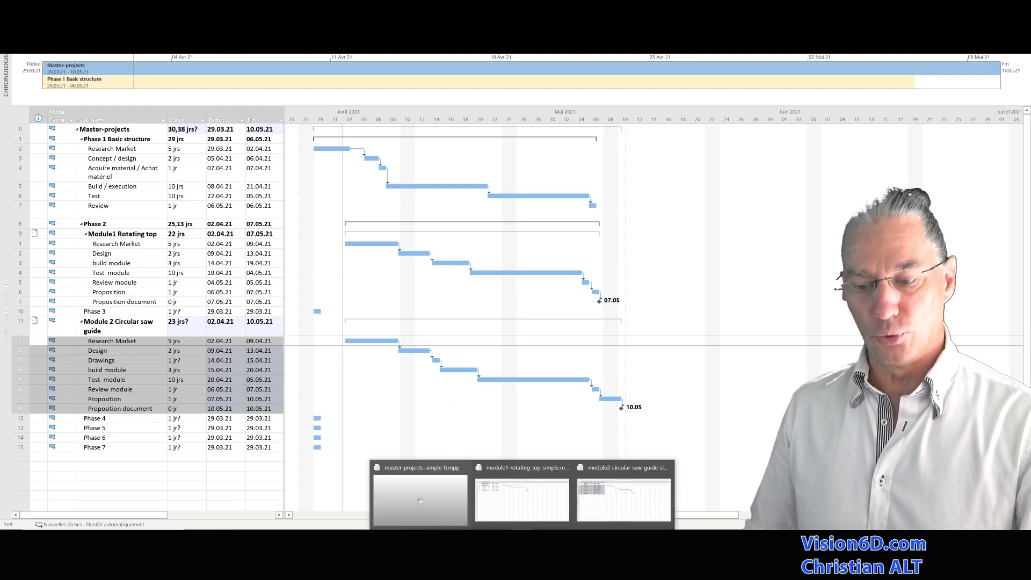
Switch to the module2-circular-saw-guide-simple.mpp window and delete the Drawings task.
click(623, 513)
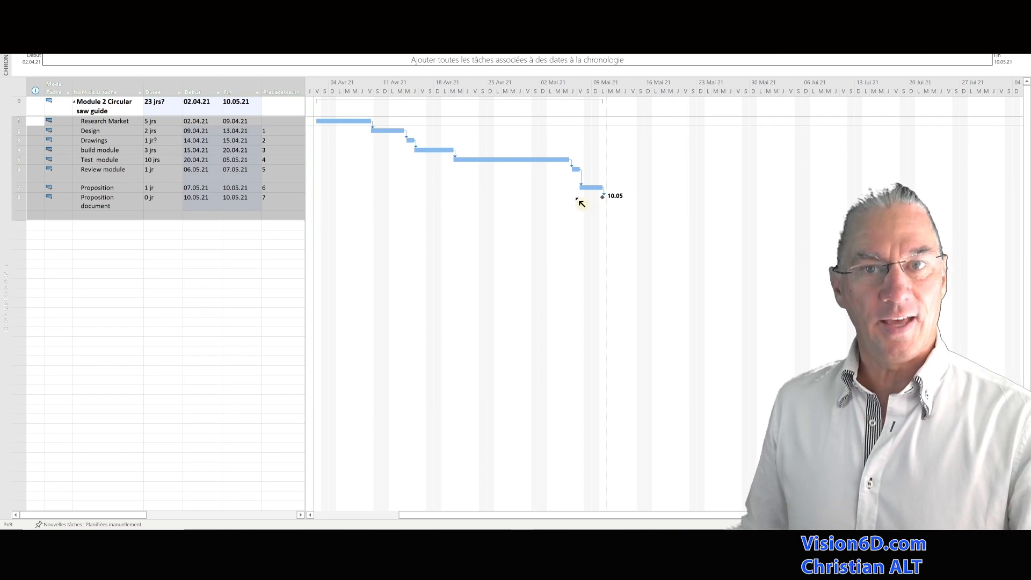
click(271, 273)
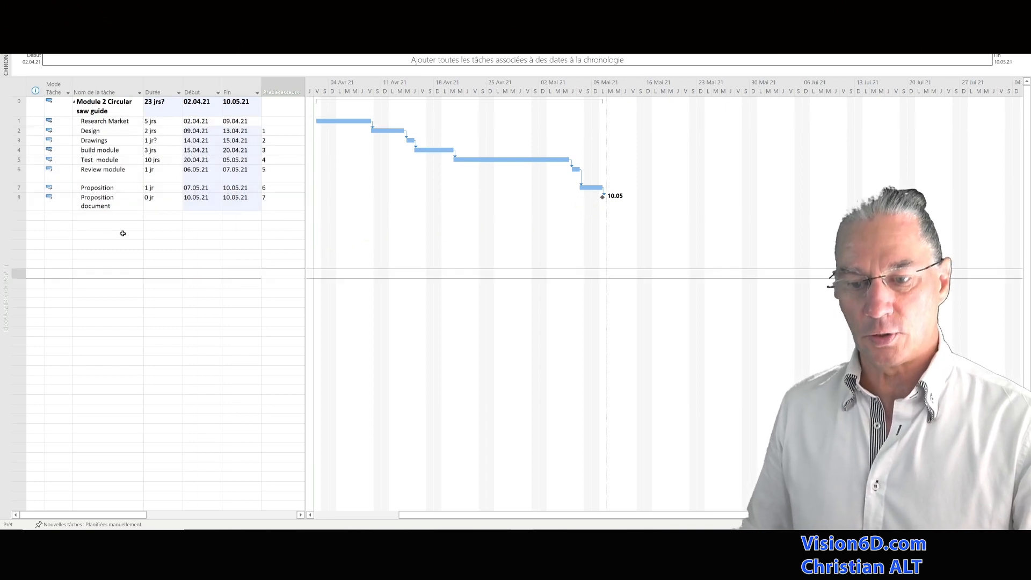
click(18, 140)
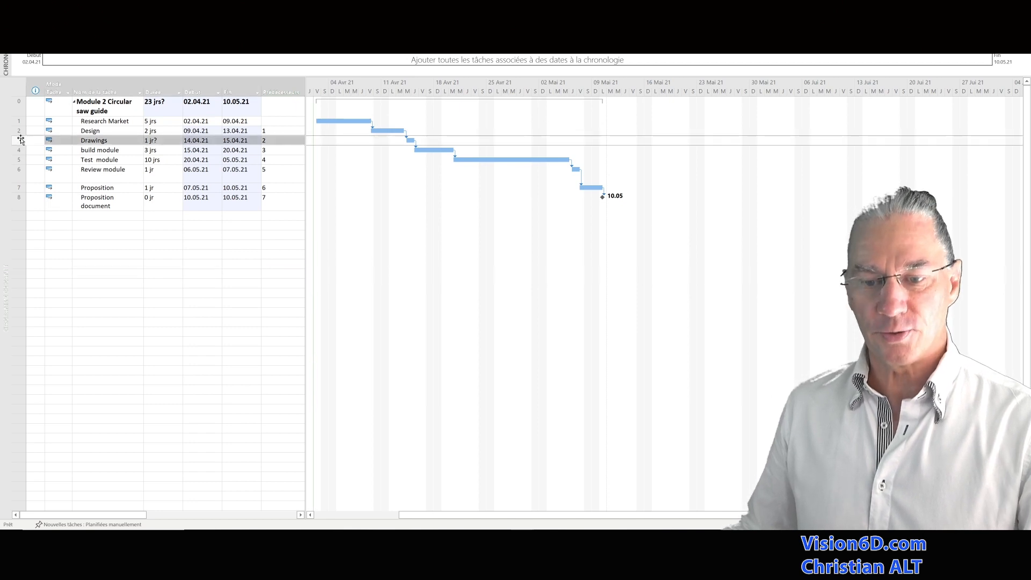
right_click(20, 140)
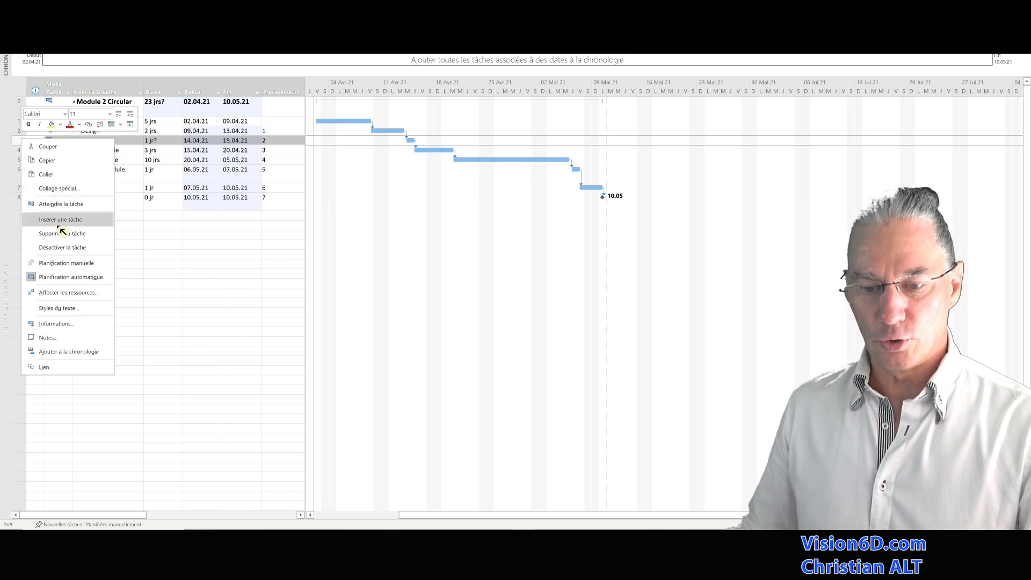
key(Escape)
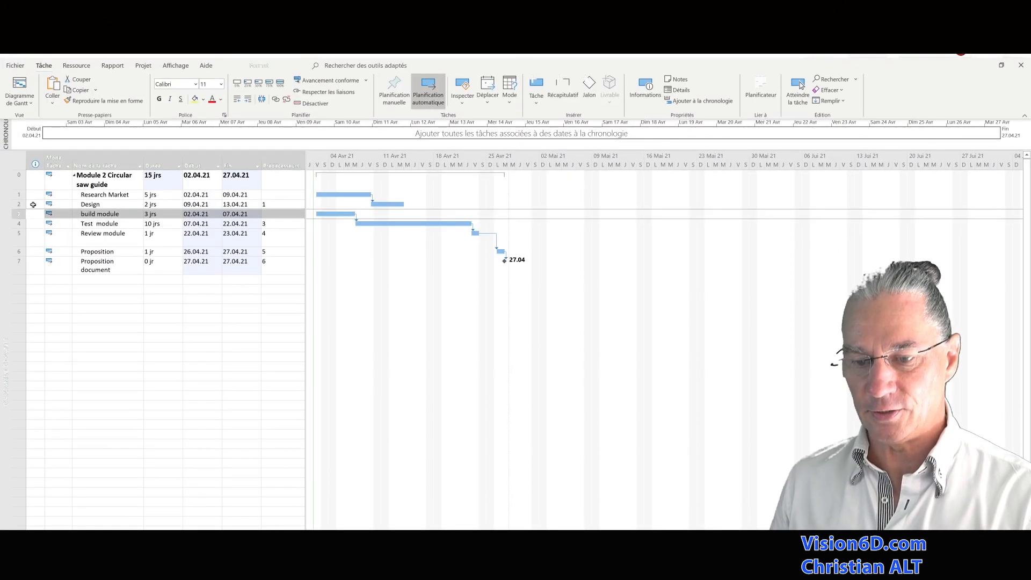
Unlink the remaining tasks of the Module 2 file and relink them in sequence, connecting Design to build module.
drag(13, 194, 16, 267)
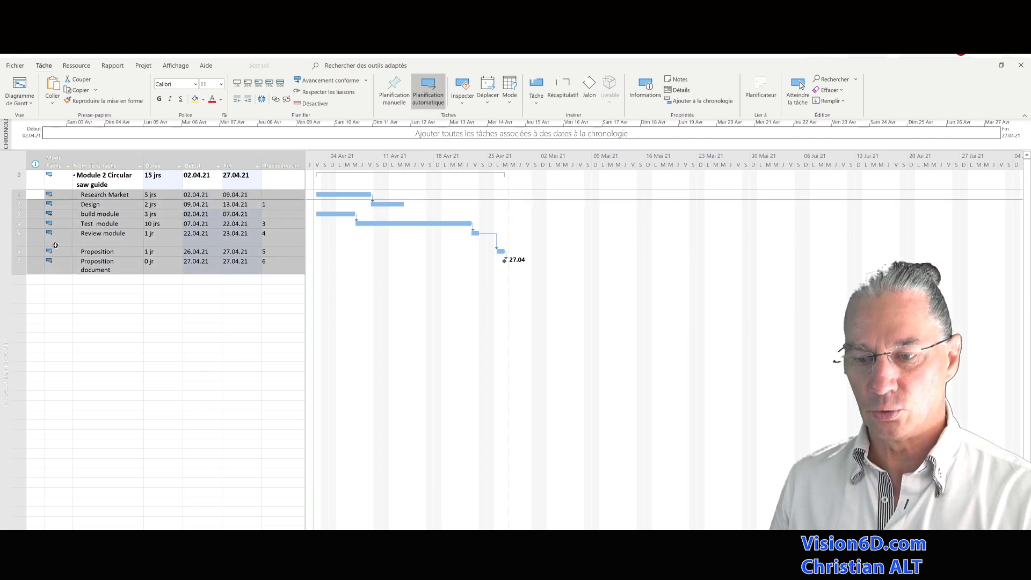
click(288, 102)
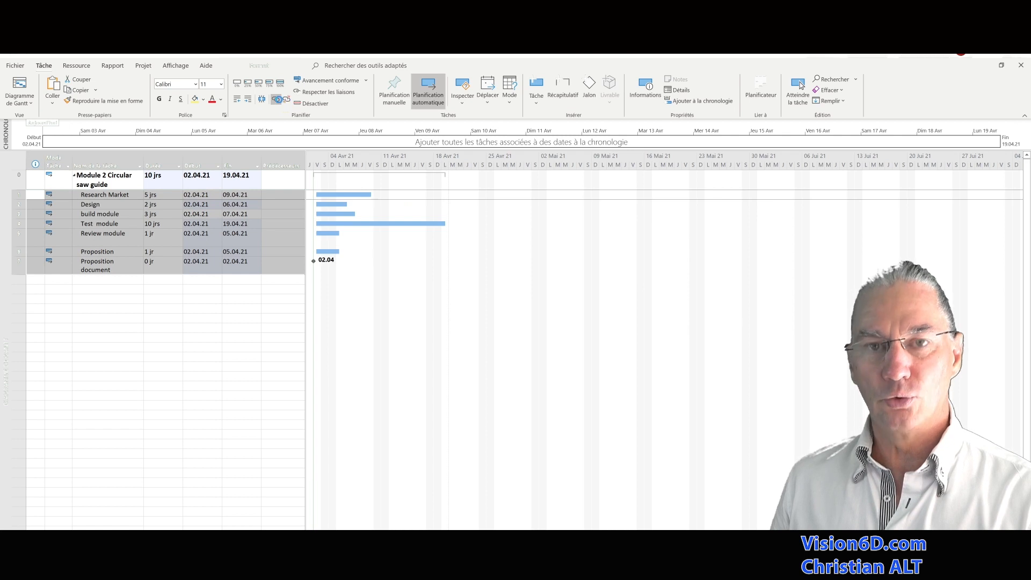
click(276, 99)
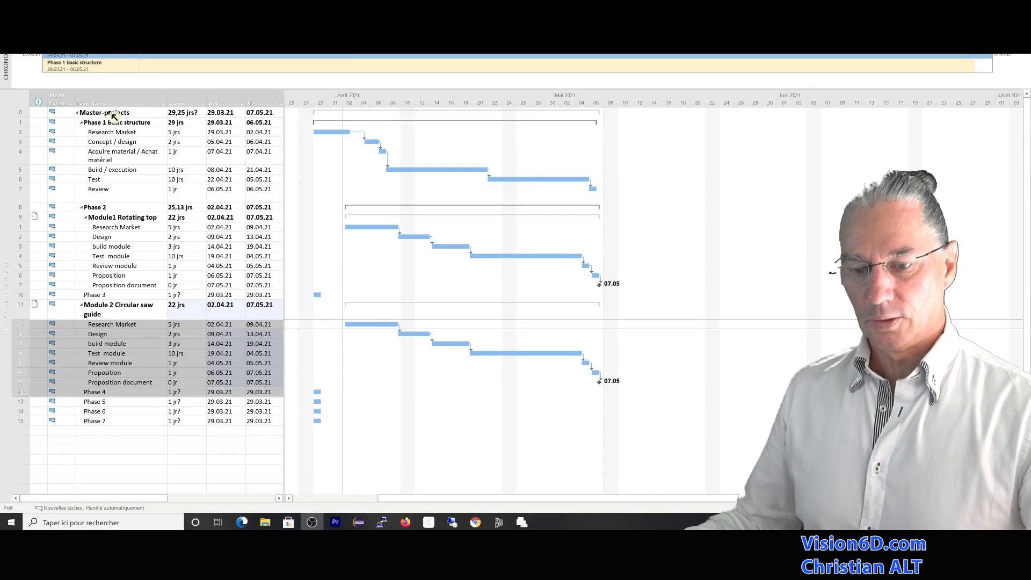
Add the Module1 Rotating top and Module 2 Circular saw guide subprojects to the master project's timeline.
click(100, 217)
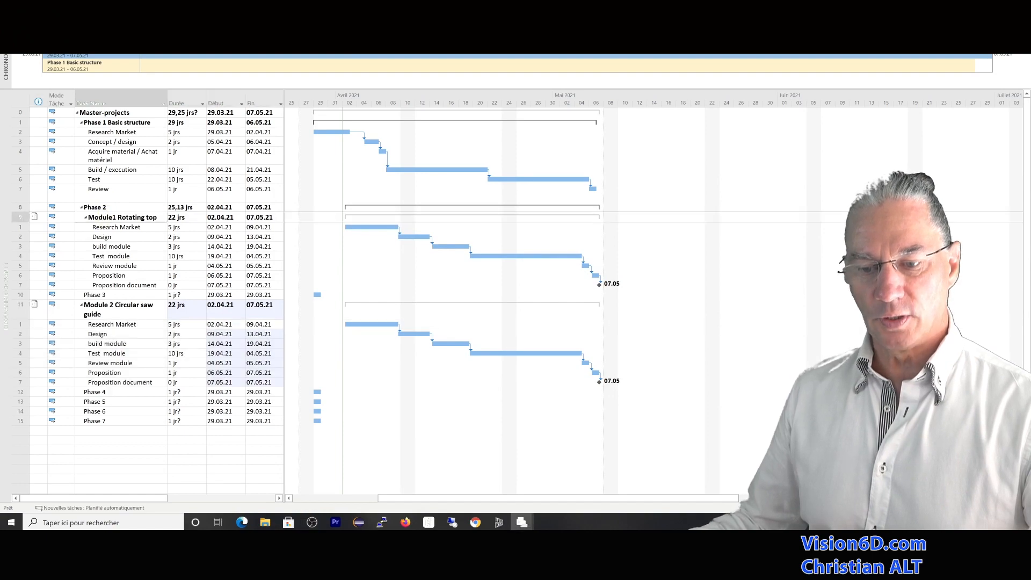
right_click(101, 217)
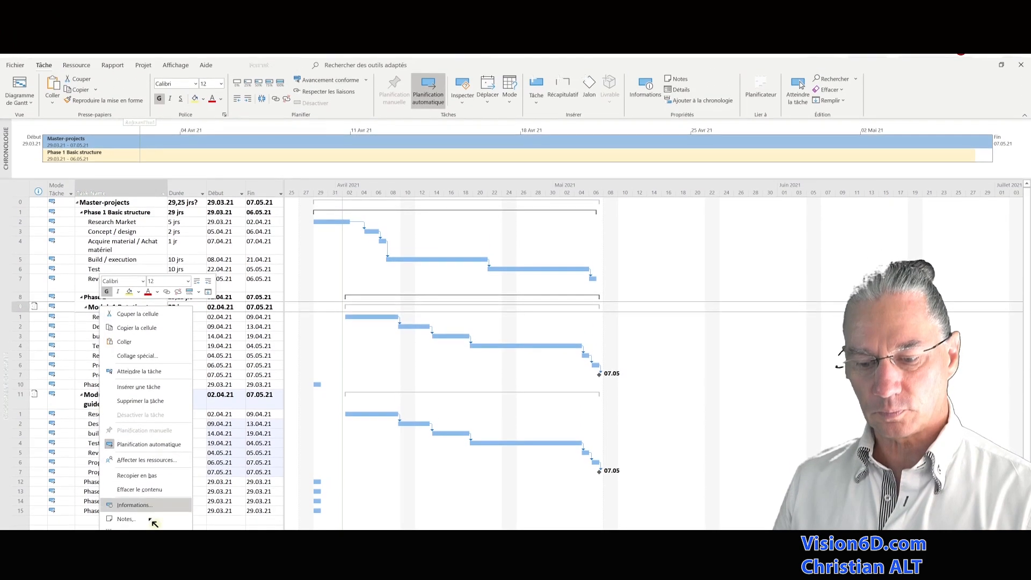
click(156, 518)
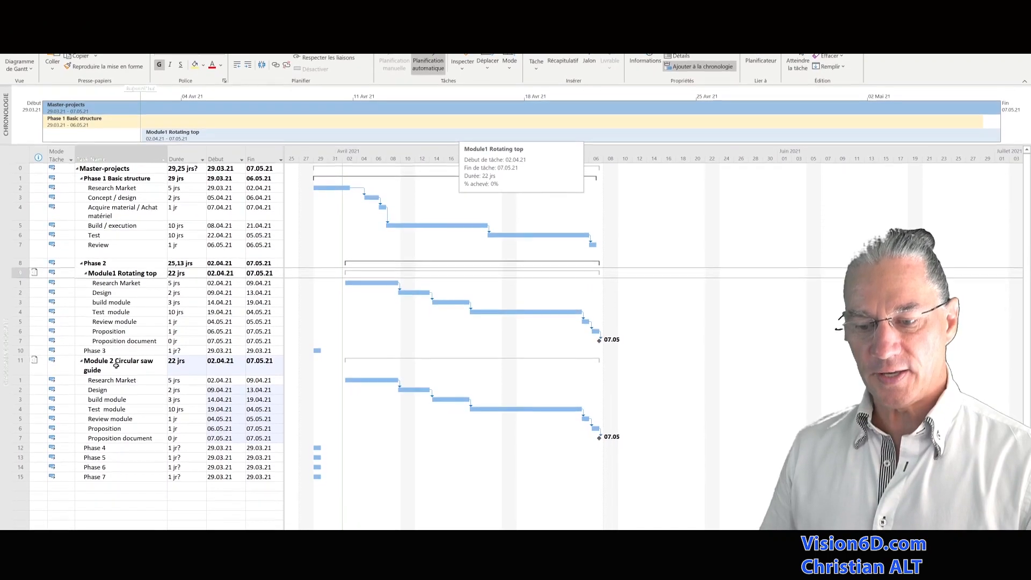
click(116, 367)
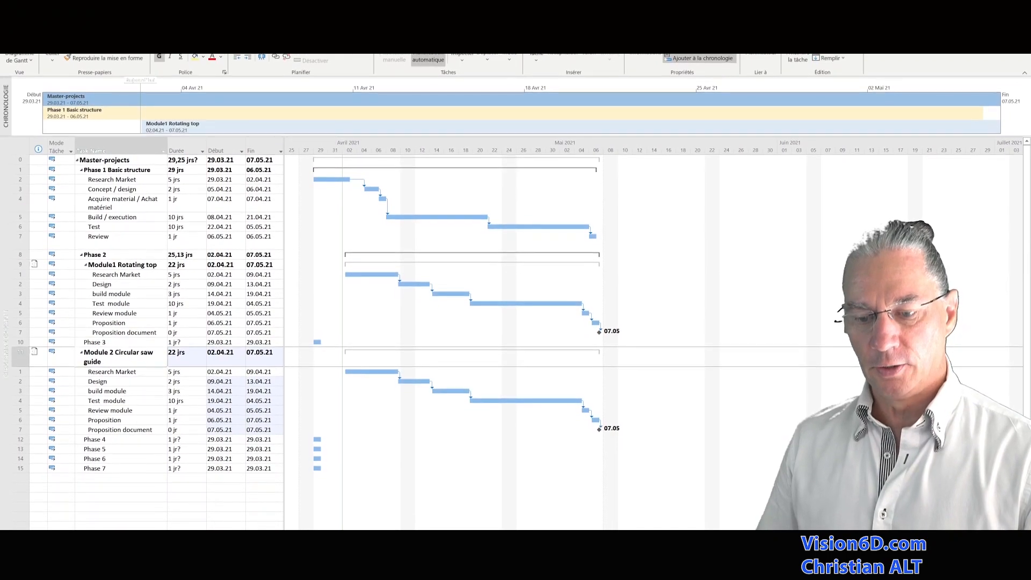
right_click(112, 363)
click(146, 326)
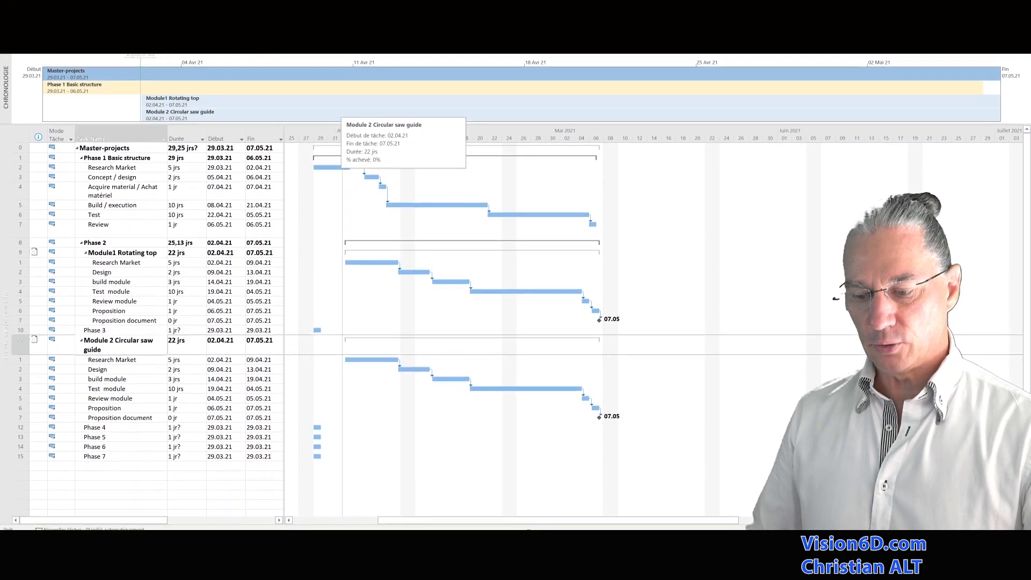
Switch to the module1-rotating-top-simple.mpp file and add its Research Market task to the timeline.
mouse_move(420, 500)
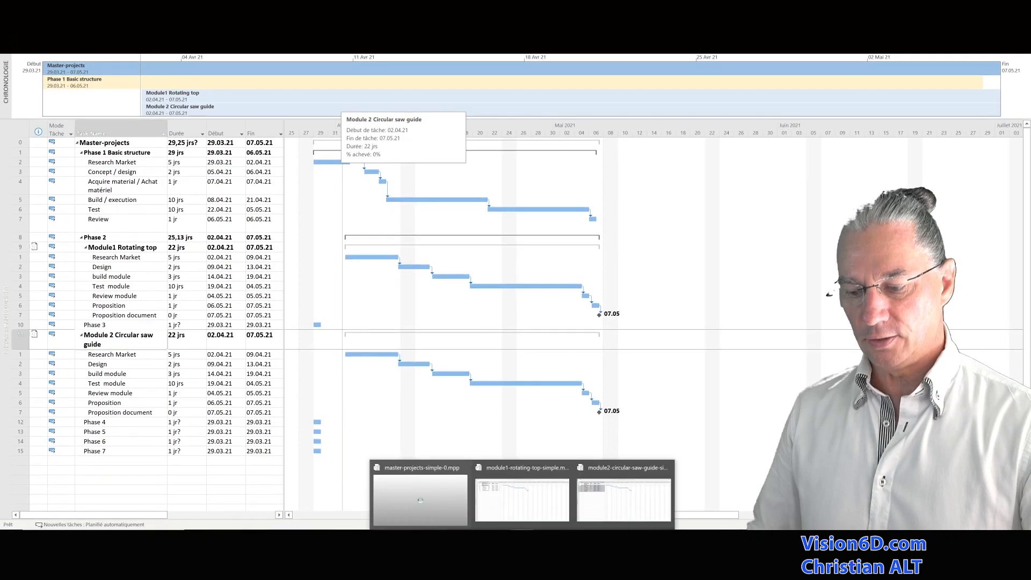
click(526, 508)
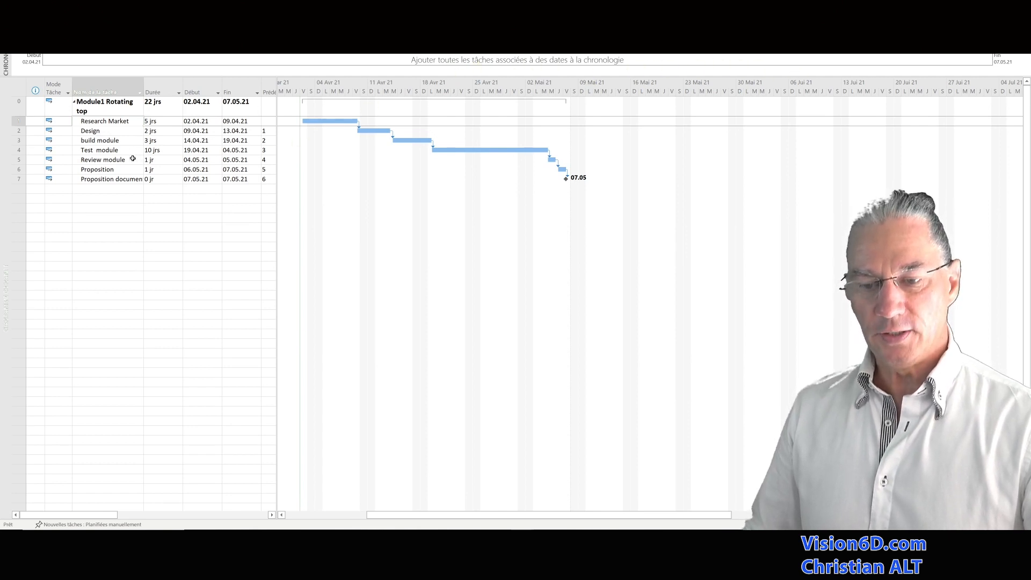
click(98, 123)
right_click(99, 123)
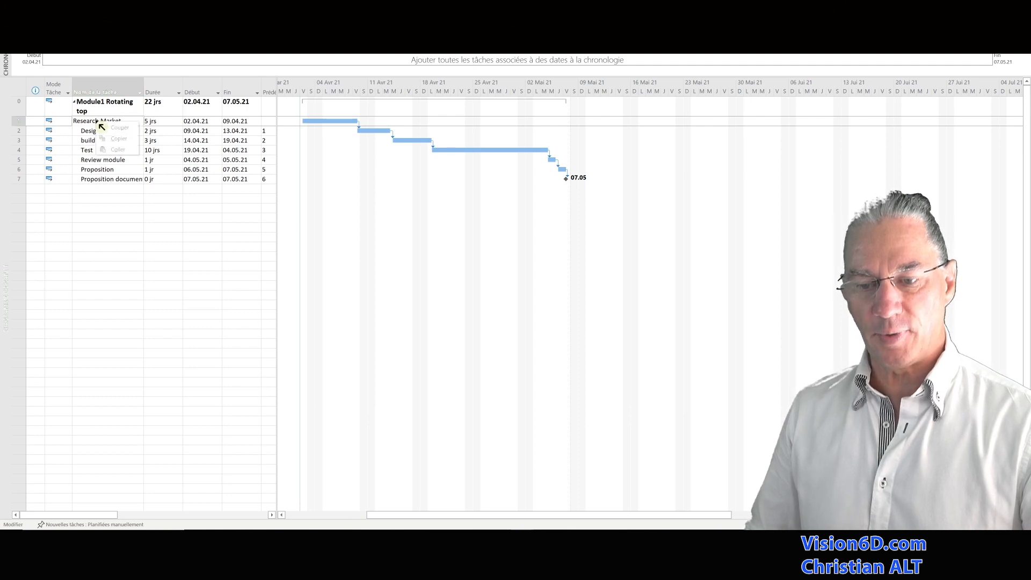
click(156, 257)
click(112, 121)
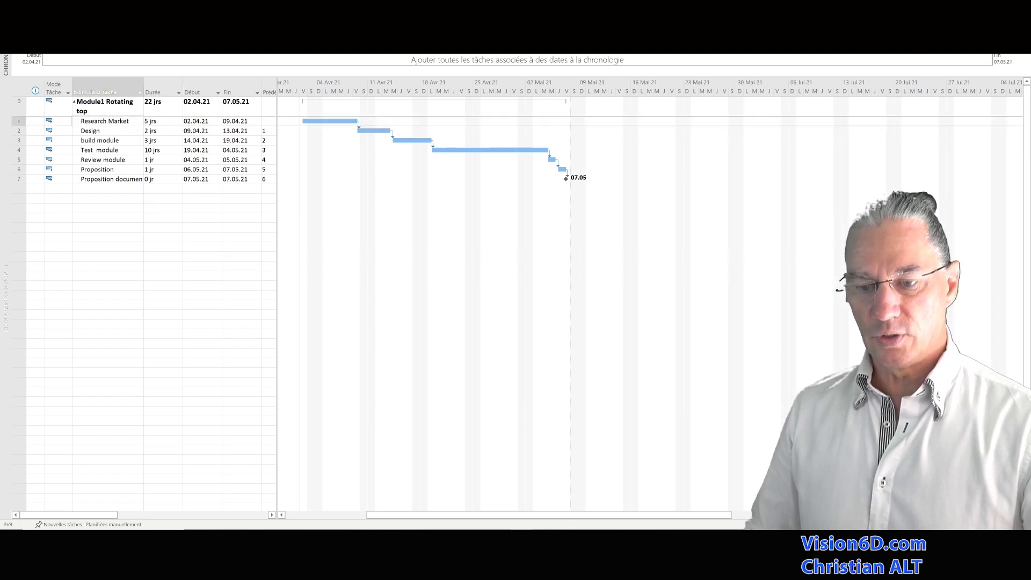
right_click(114, 121)
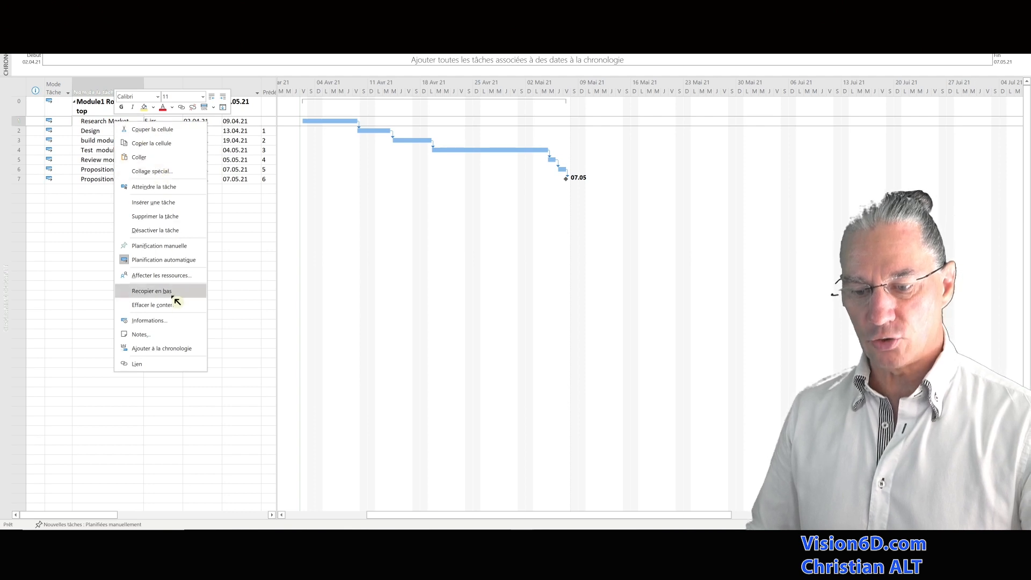
click(177, 348)
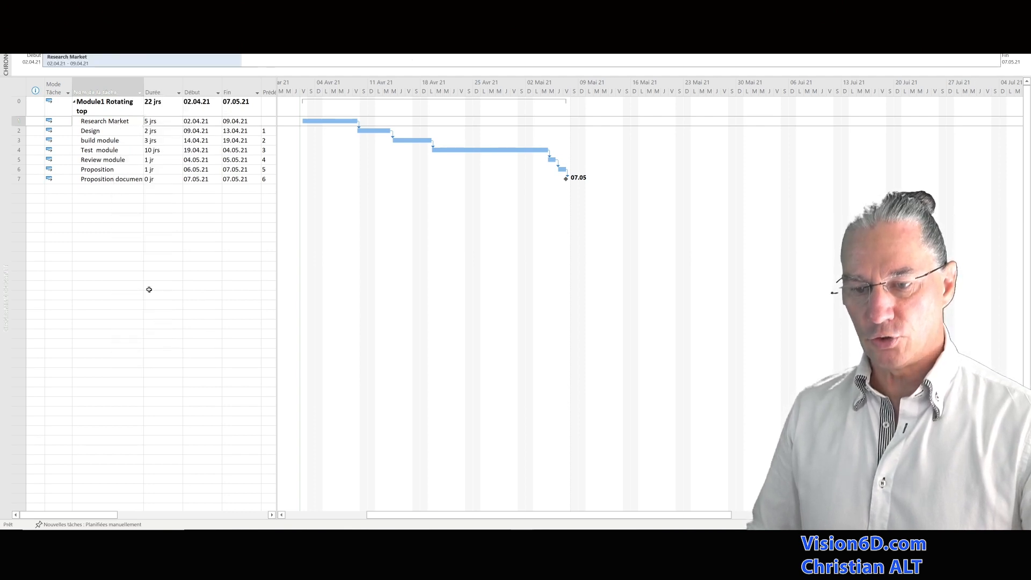
Add the Proposition task to the Module 1 file's timeline and enlarge the timeline area.
click(110, 170)
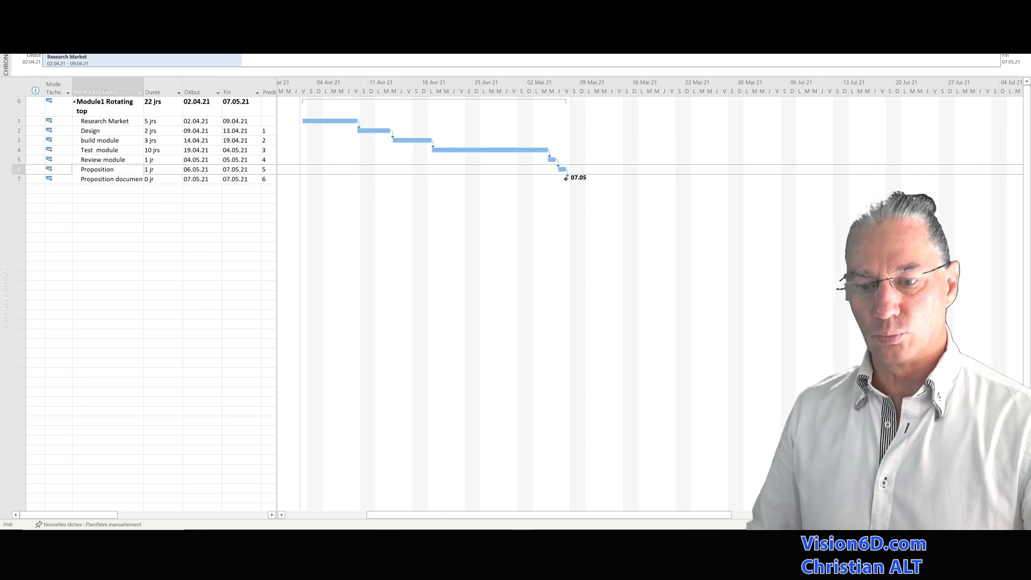
right_click(110, 170)
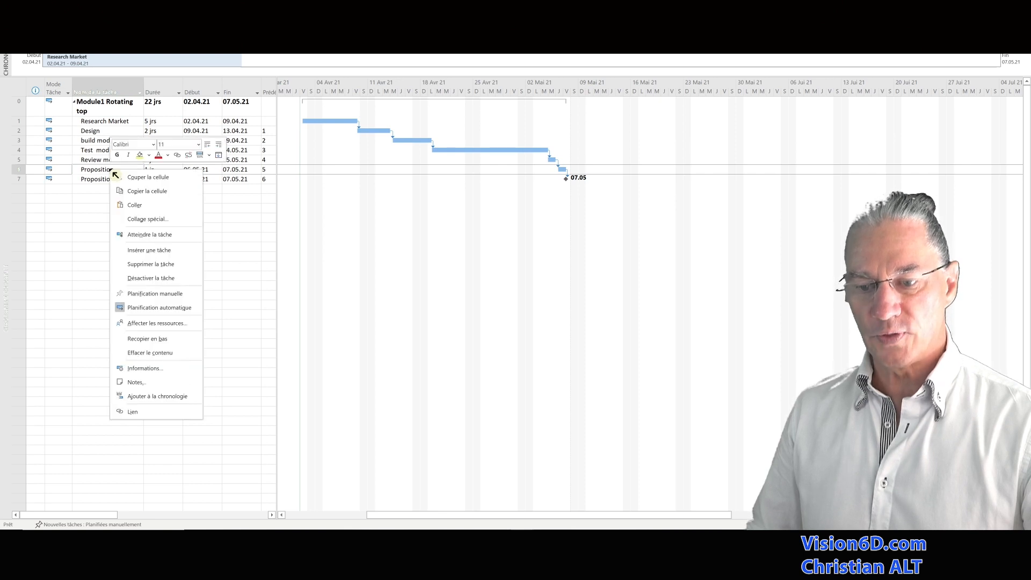
click(165, 395)
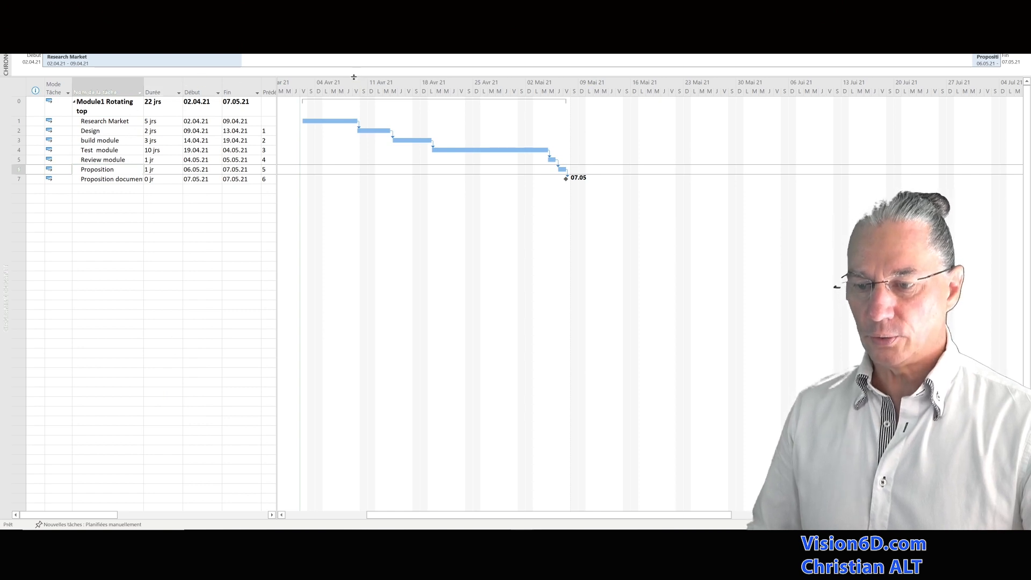
drag(354, 76, 351, 123)
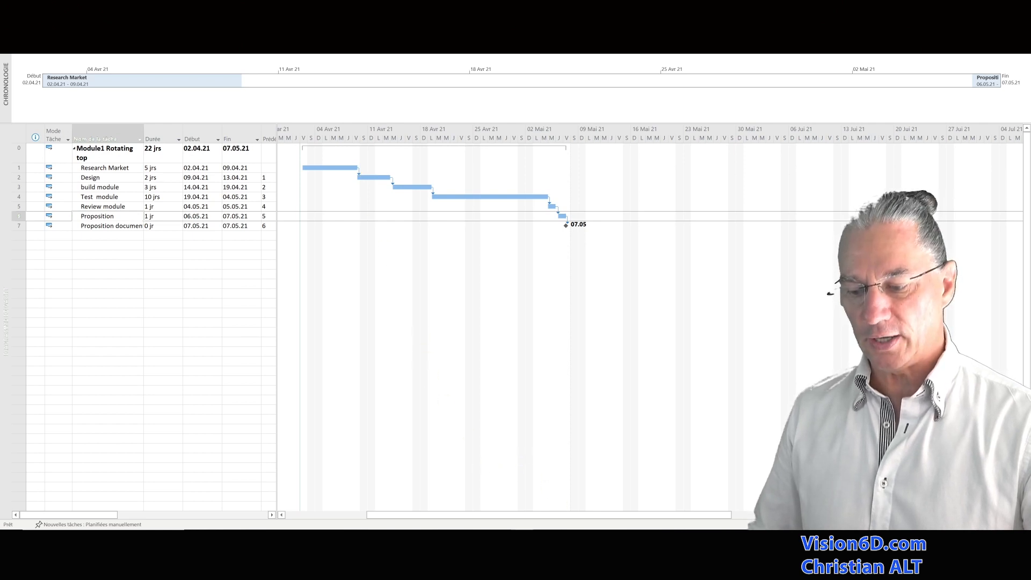
Compare the open project files, and in the master project indent Module 2 Circular saw guide under Phase 3.
mouse_move(523, 540)
click(441, 505)
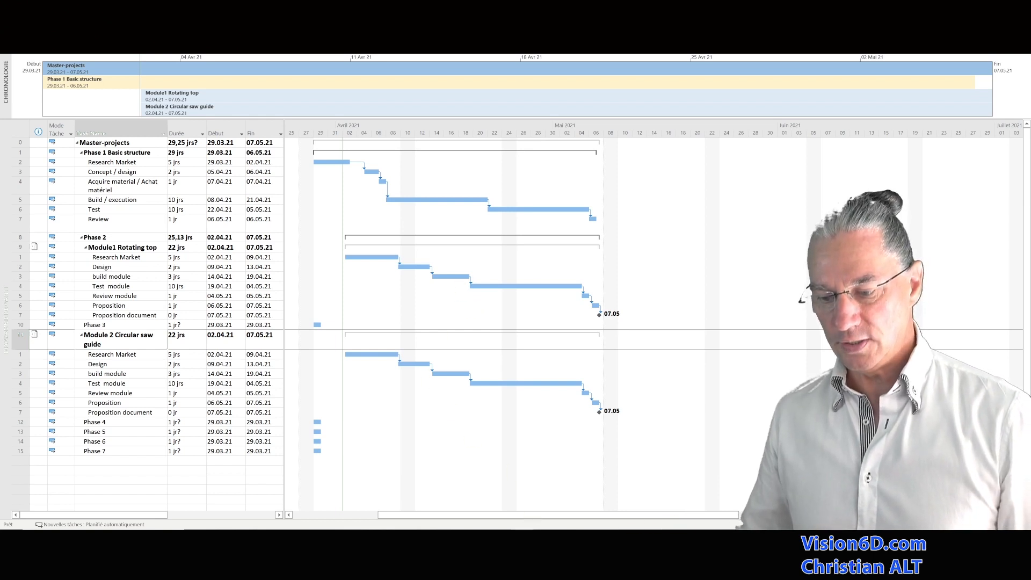
mouse_move(522, 528)
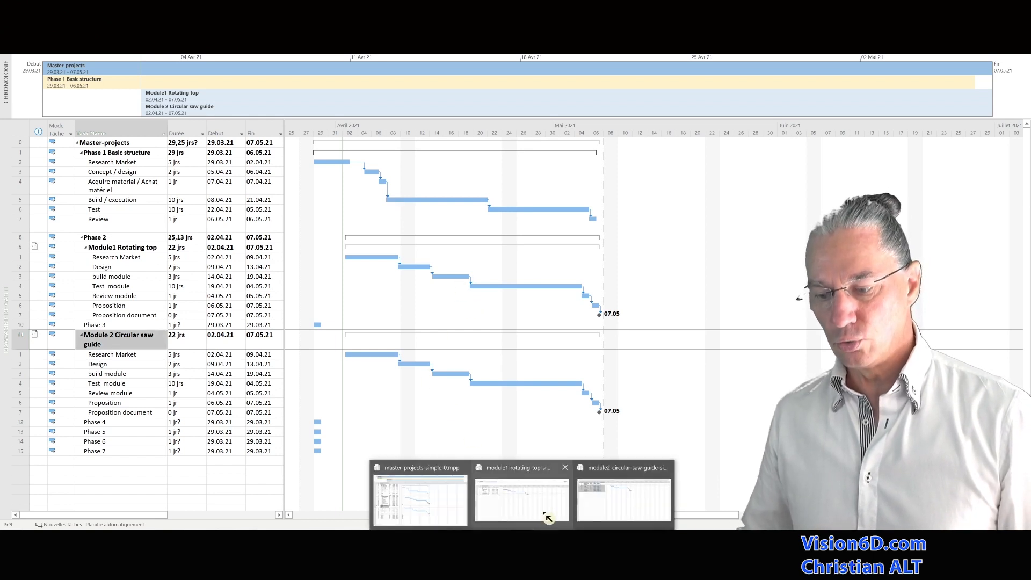
mouse_move(547, 516)
click(629, 481)
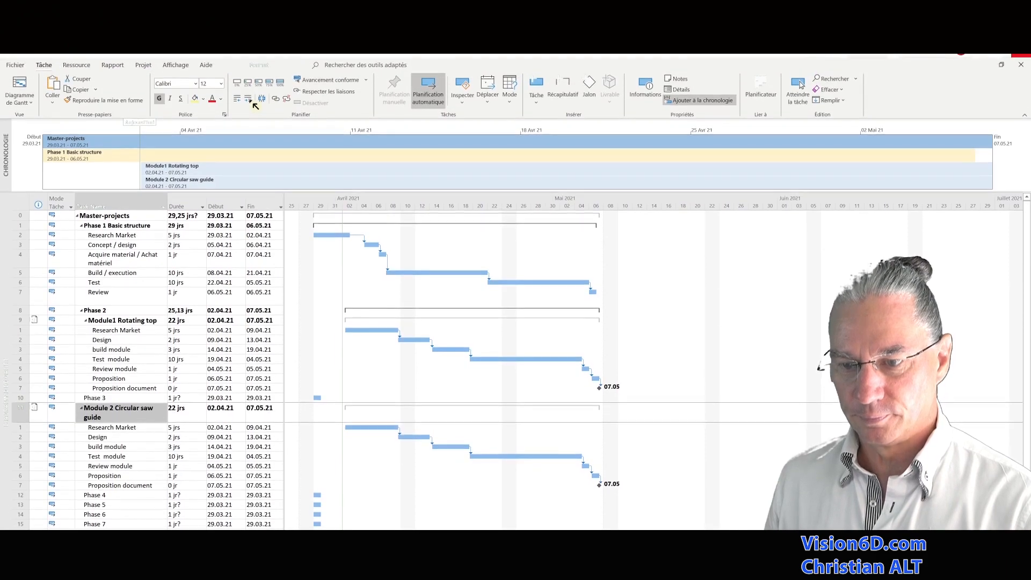
click(249, 100)
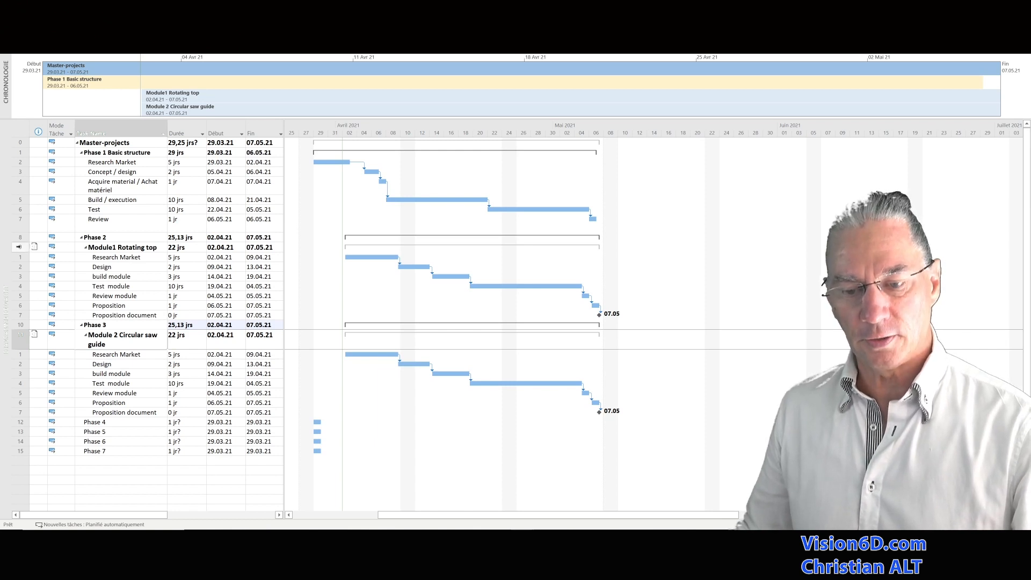
Delete the Module1 Rotating top subproject and its subtasks from the master project, then check the original Module 1 file.
click(19, 247)
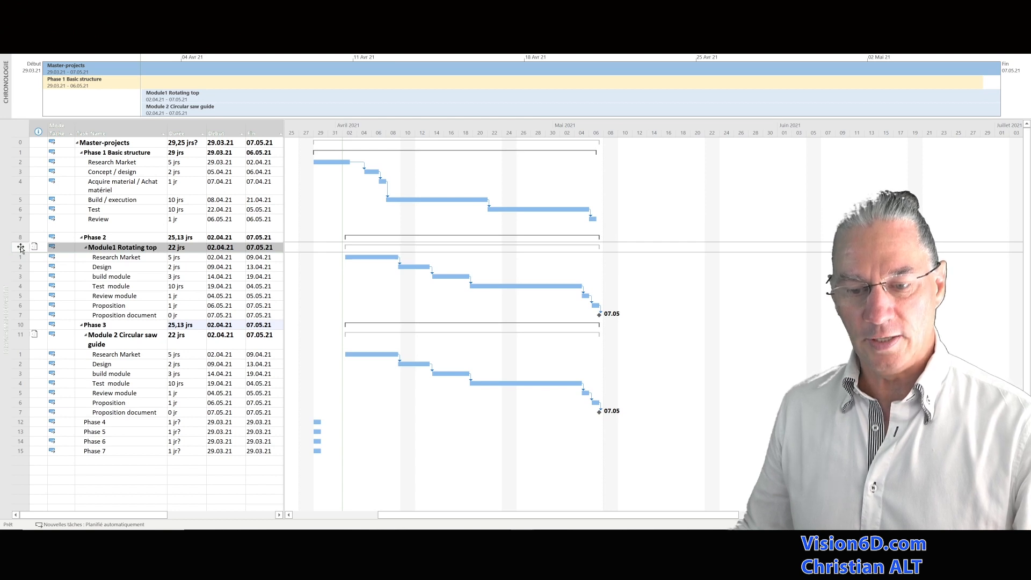
right_click(21, 248)
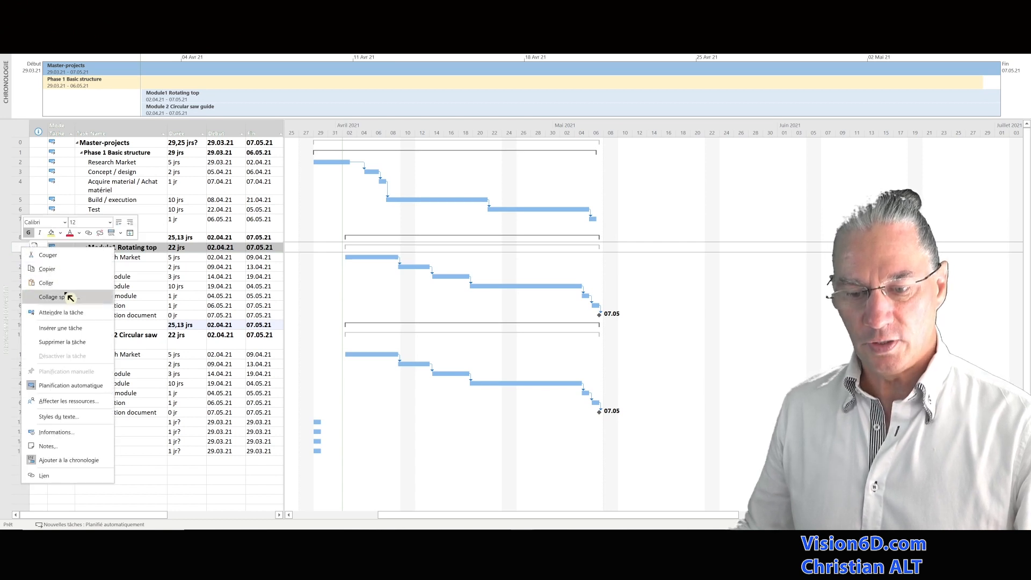
click(77, 343)
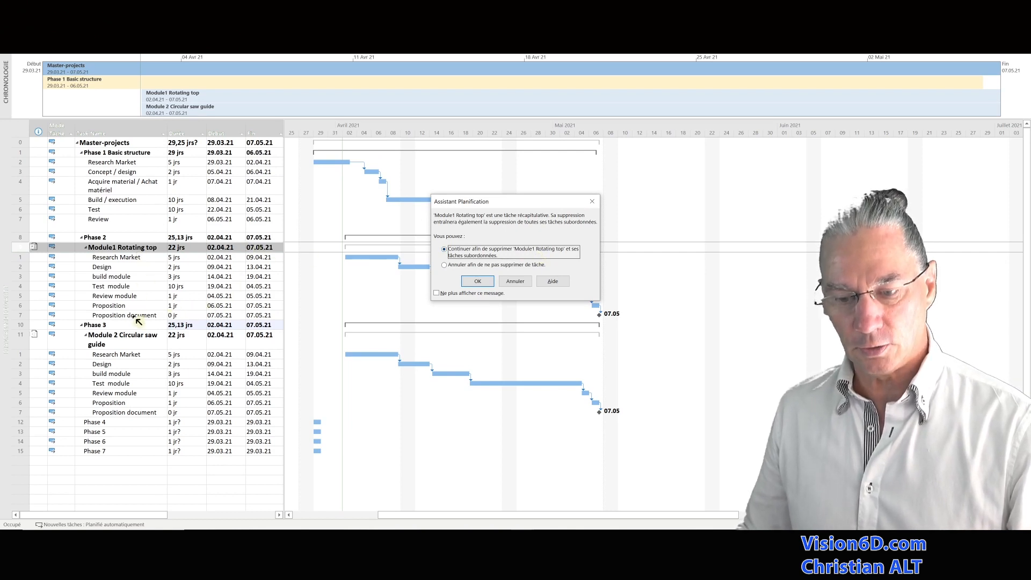
click(477, 281)
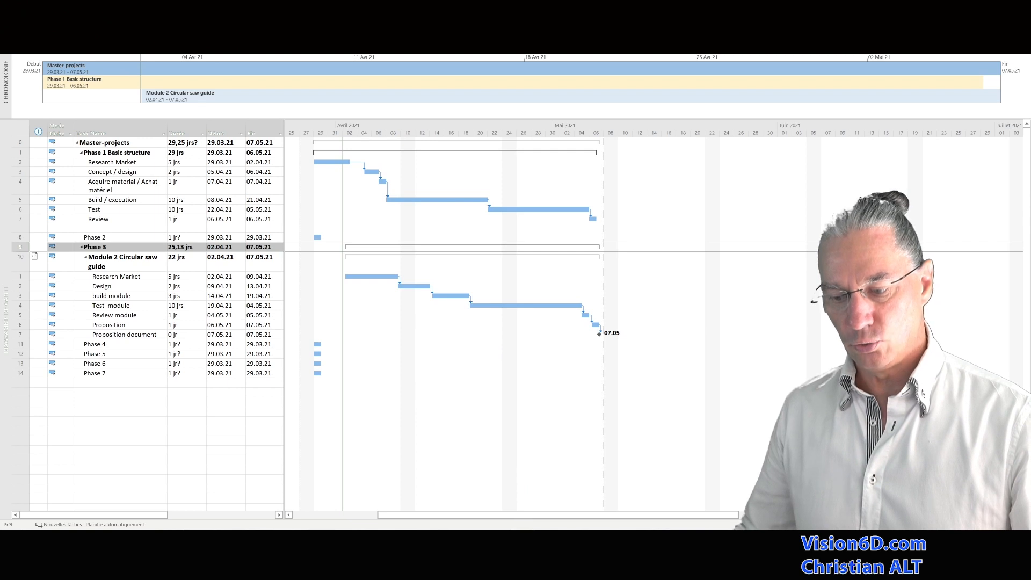
mouse_move(522, 533)
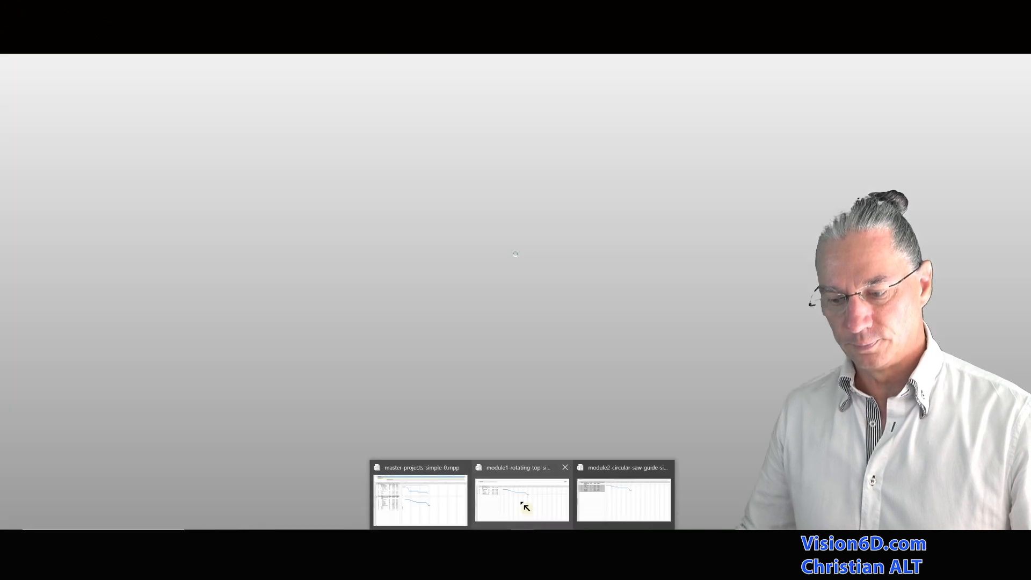
click(524, 505)
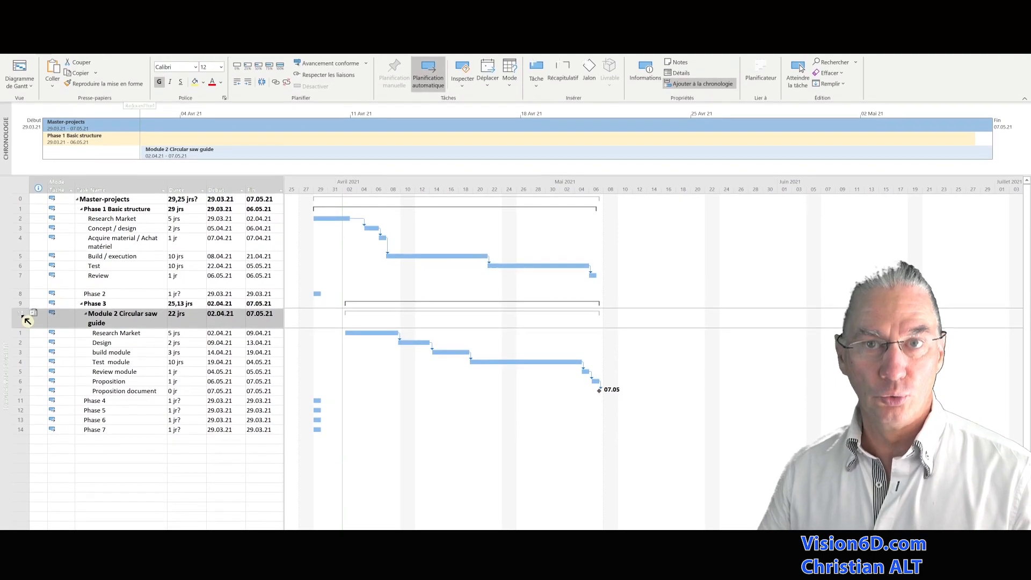
Move the Module 2 Circular saw guide subproject with its tasks between Phase 2 and Phase 3 in the master project.
click(24, 315)
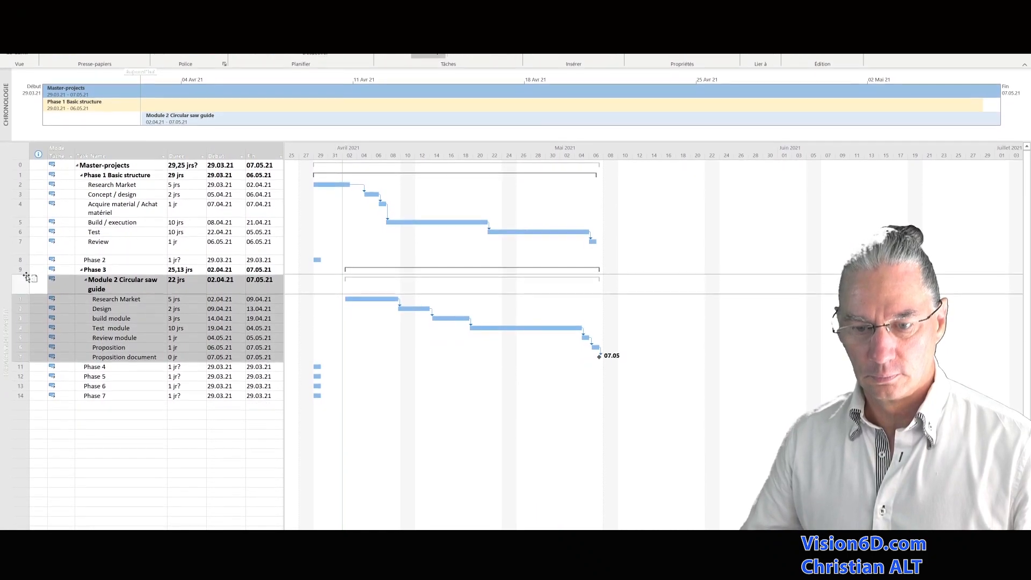
drag(33, 278, 27, 249)
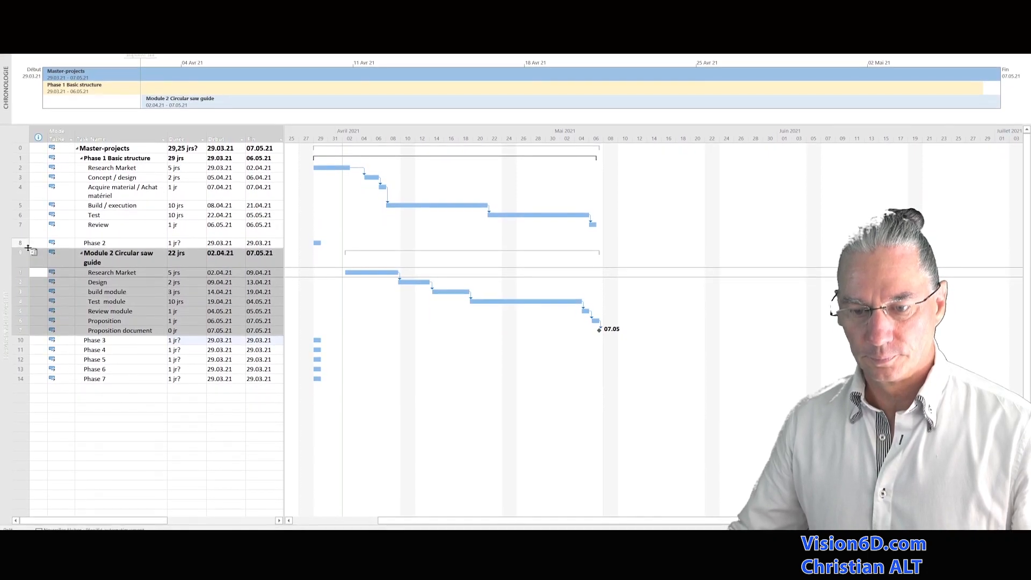
click(124, 415)
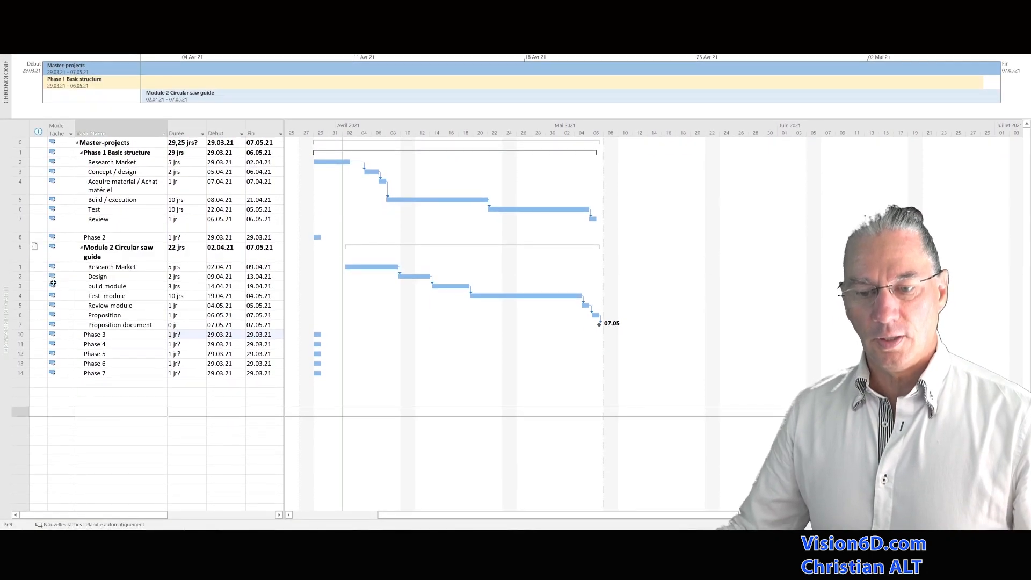